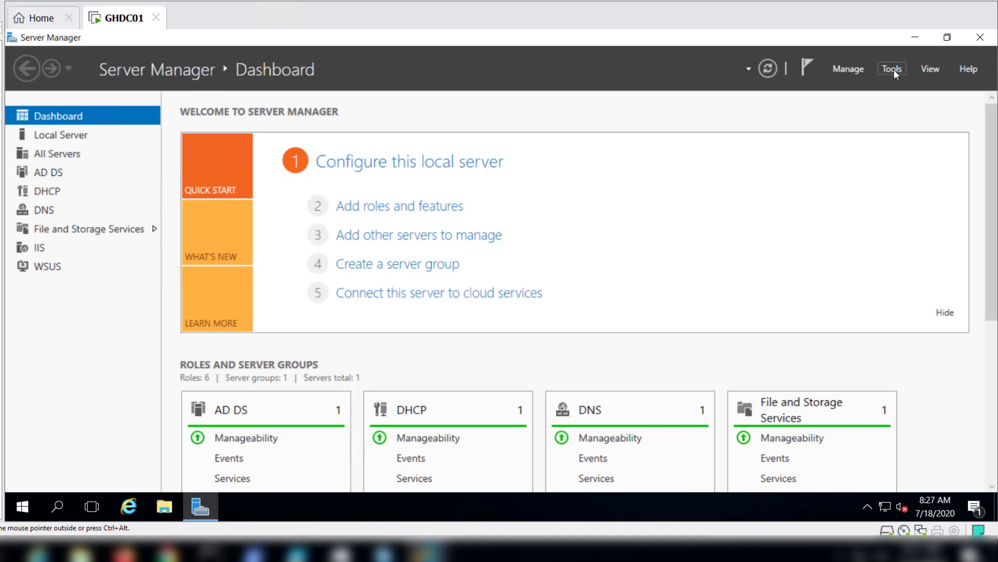
# Step: Open Active Directory Administrative Center, list the objects of the gh (local) domain and widen the Name column
pyautogui.click(893, 69)
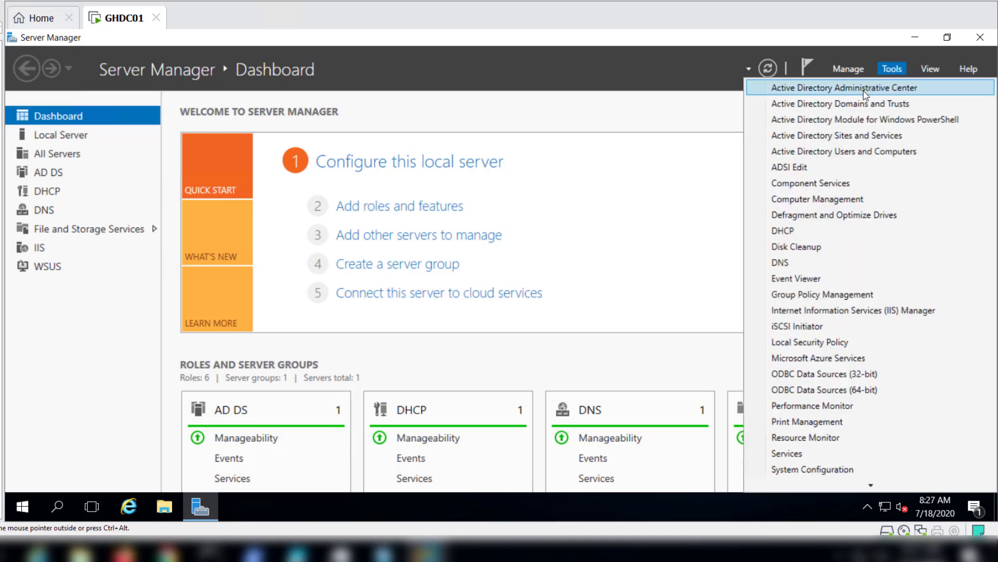
pyautogui.click(844, 94)
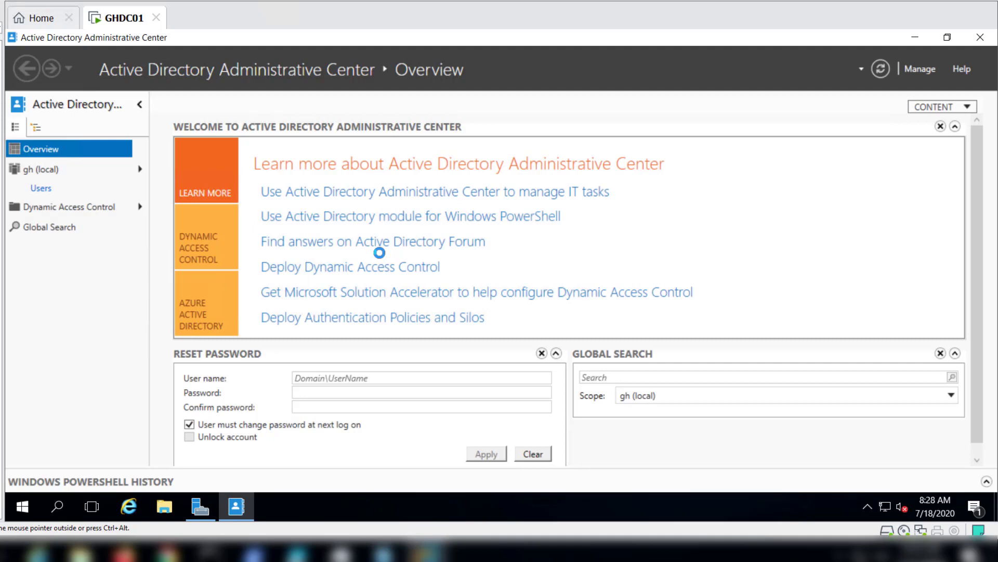
pyautogui.click(44, 174)
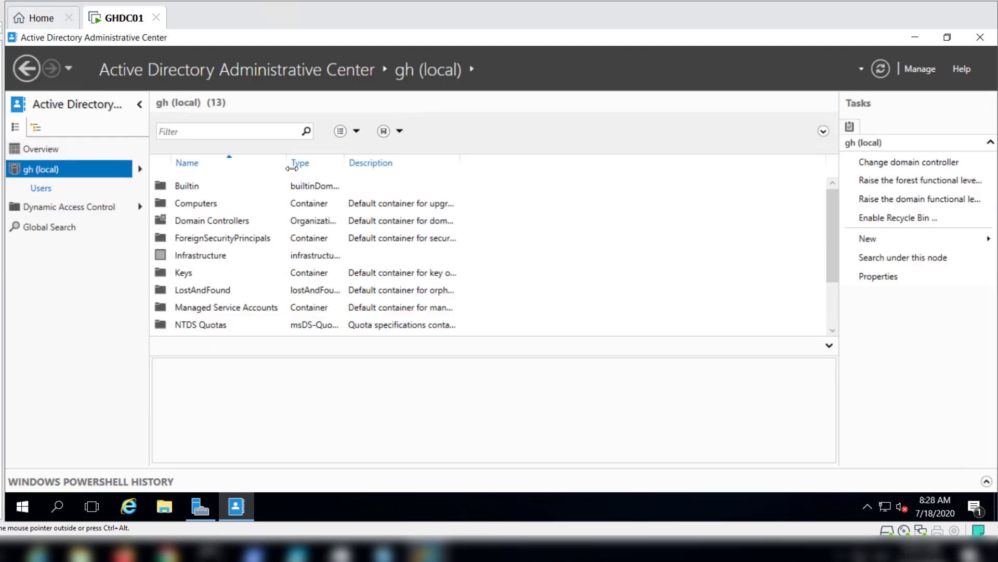
pyautogui.moveTo(287, 163); pyautogui.dragTo(329, 162)
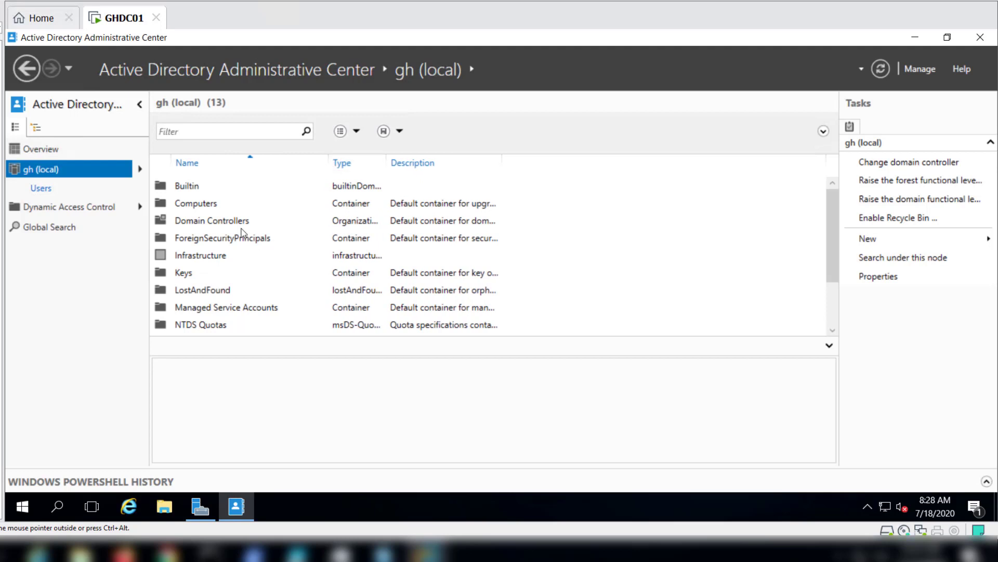
# Step: Look into the Computers container, and review the account, organization and group membership properties of the first user in the Users container
pyautogui.click(210, 208)
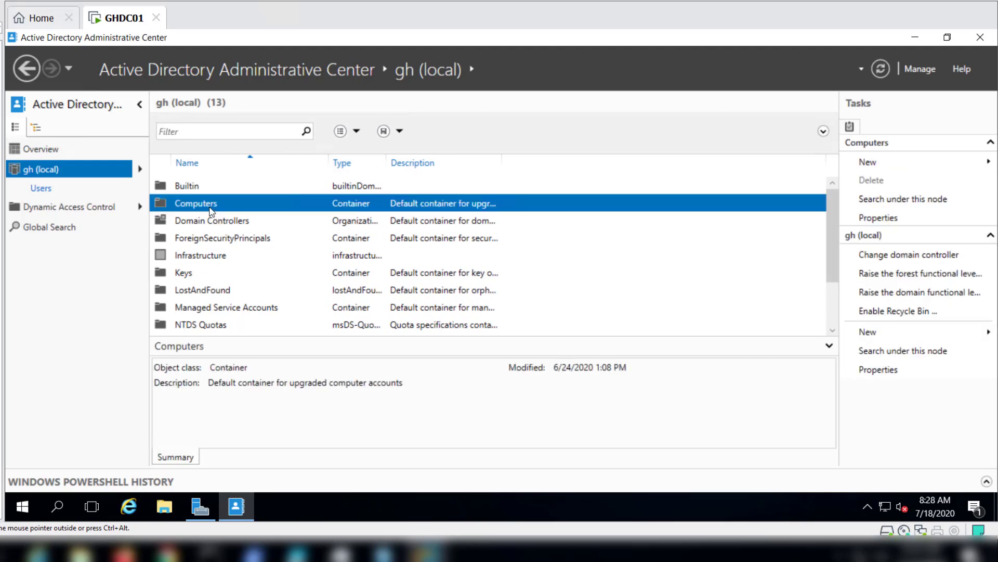
pyautogui.doubleClick(201, 207)
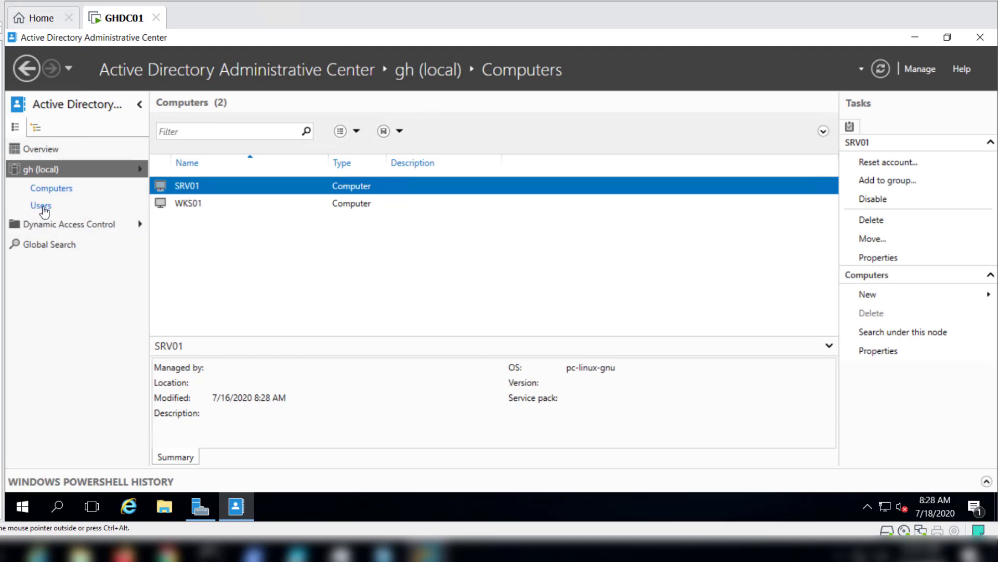
pyautogui.click(41, 206)
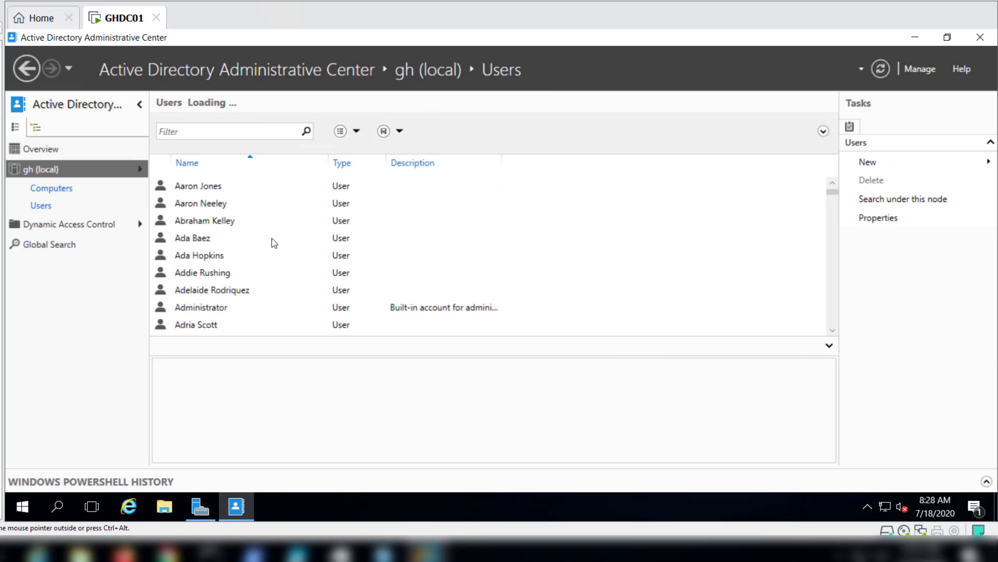
pyautogui.doubleClick(211, 187)
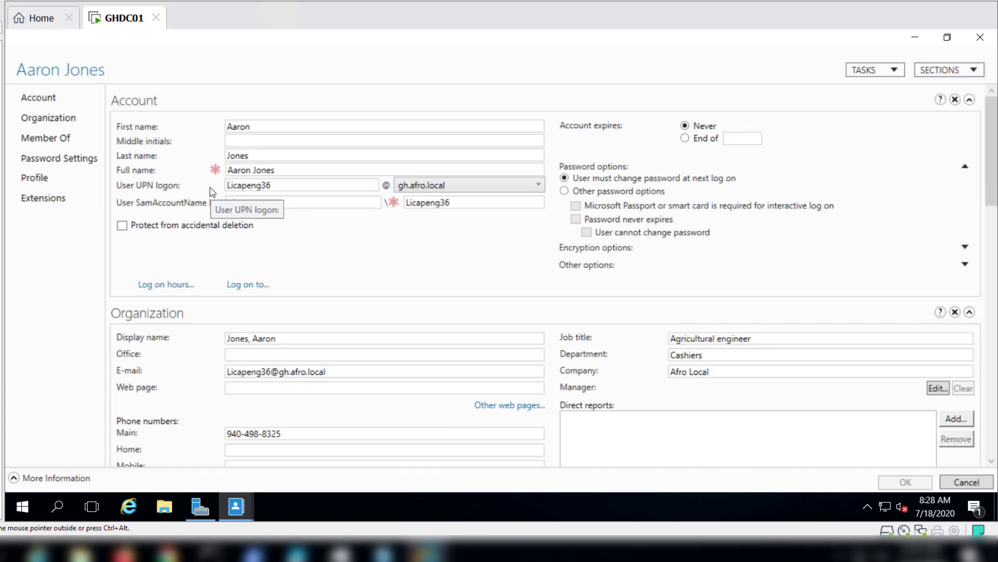
pyautogui.scroll(-3, 427, 323)
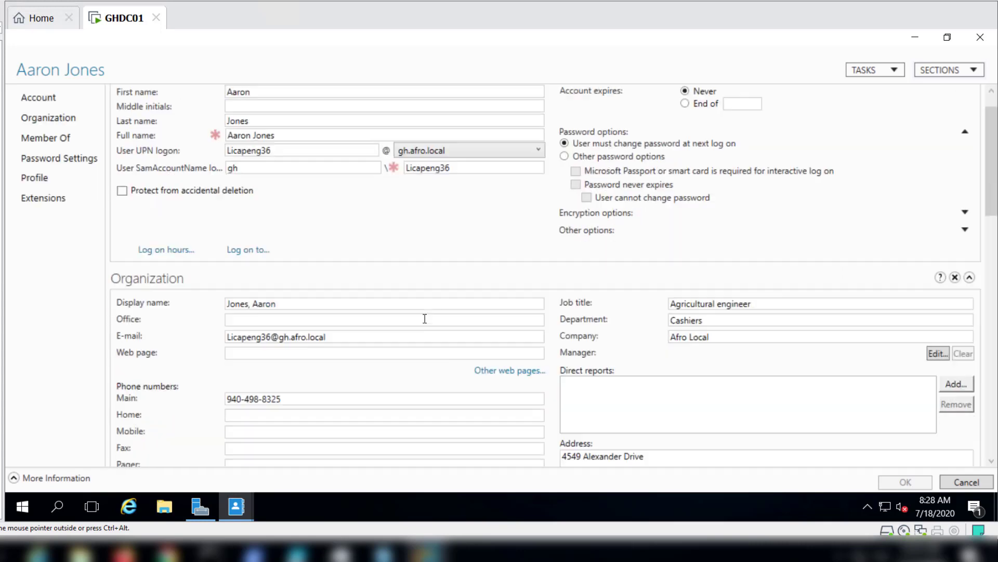
pyautogui.scroll(-12, 426, 322)
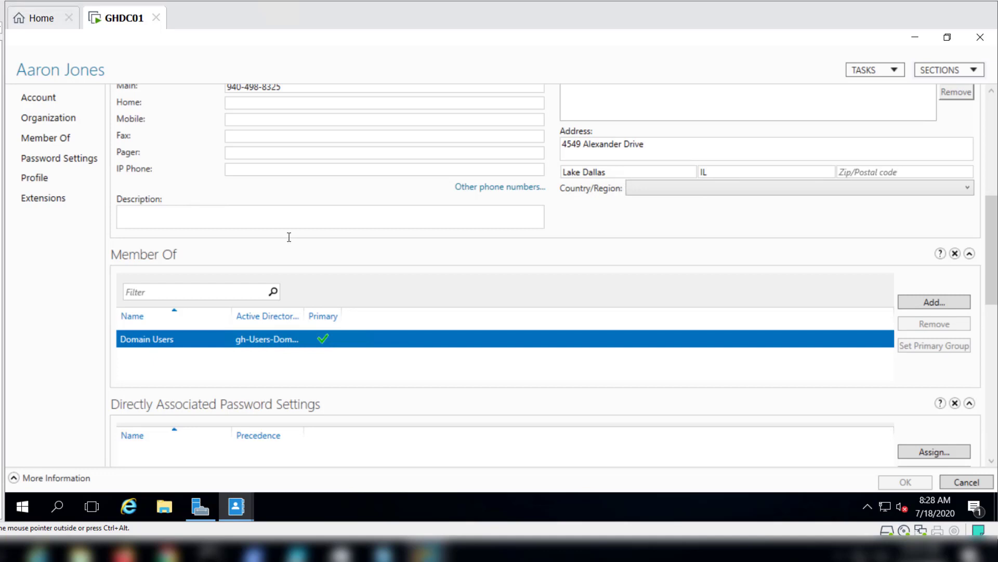
pyautogui.scroll(9, 289, 237)
pyautogui.scroll(6, 289, 237)
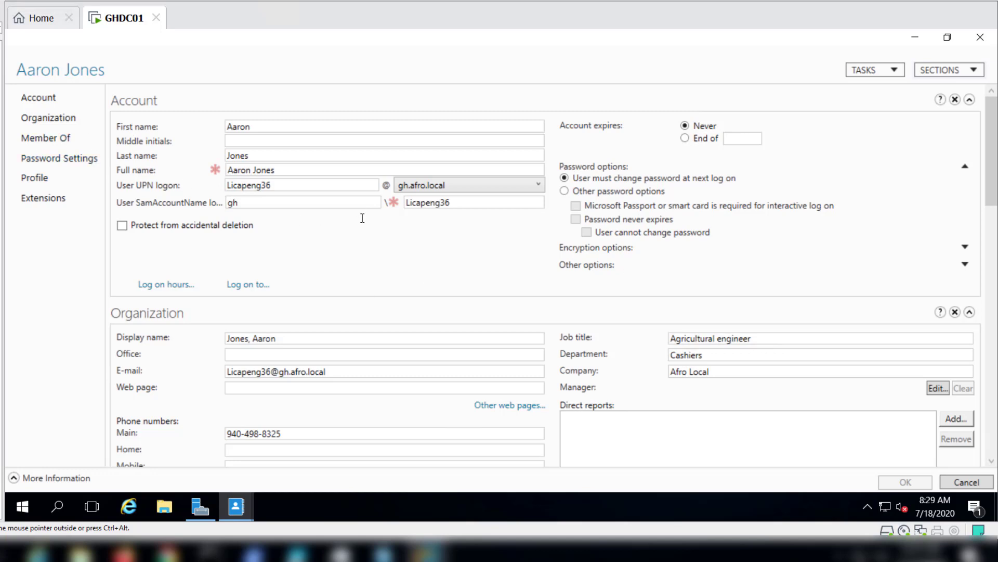
pyautogui.scroll(-2, 866, 357)
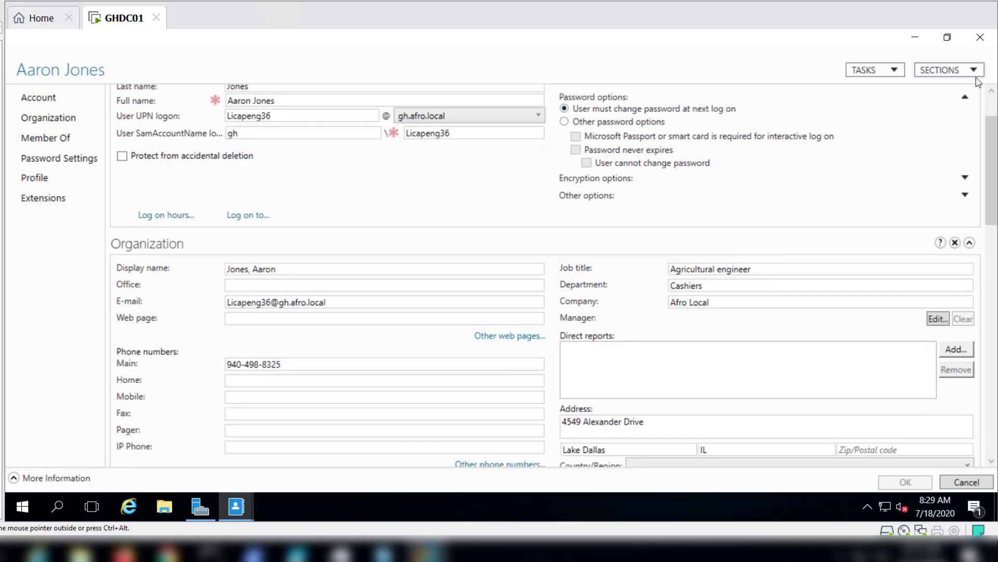
pyautogui.click(981, 38)
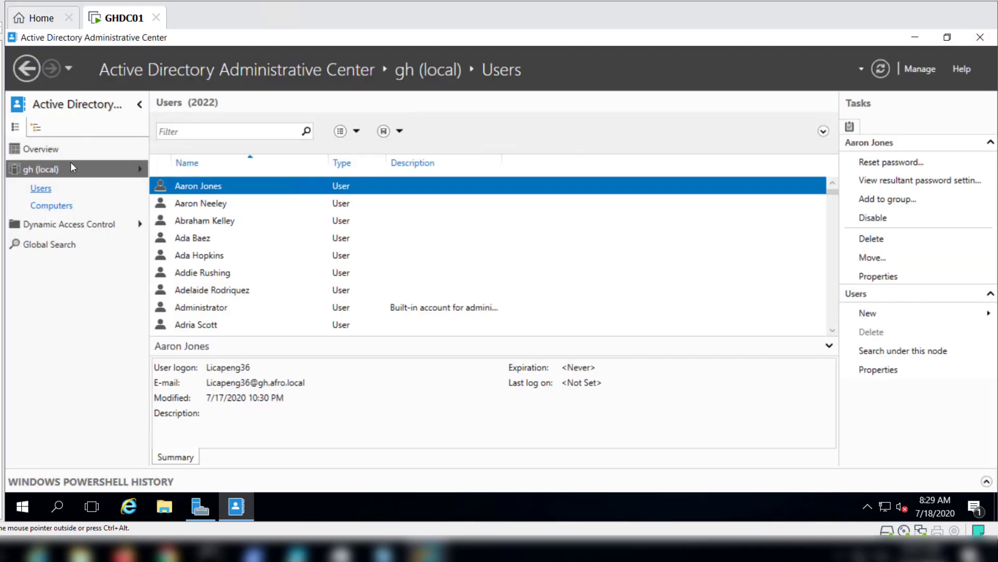
# Step: Return to the gh (local) domain root and look through its full list of containers
pyautogui.click(39, 172)
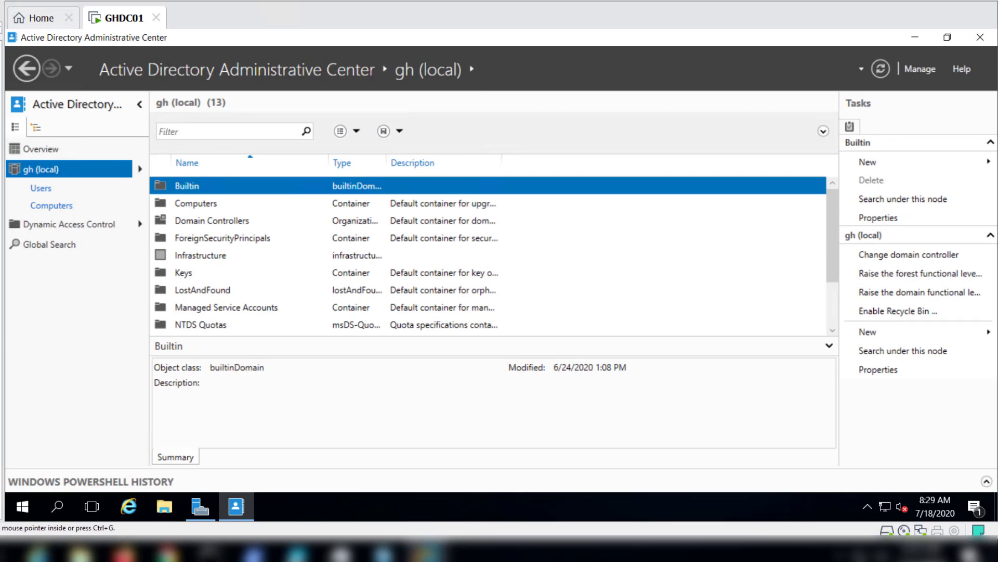
pyautogui.click(473, 275)
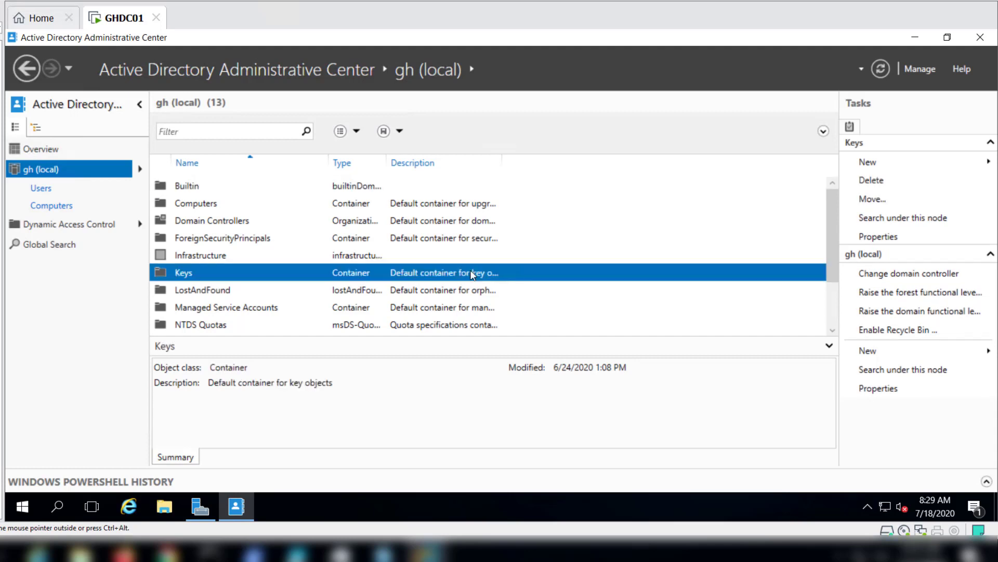
pyautogui.scroll(-2, 266, 271)
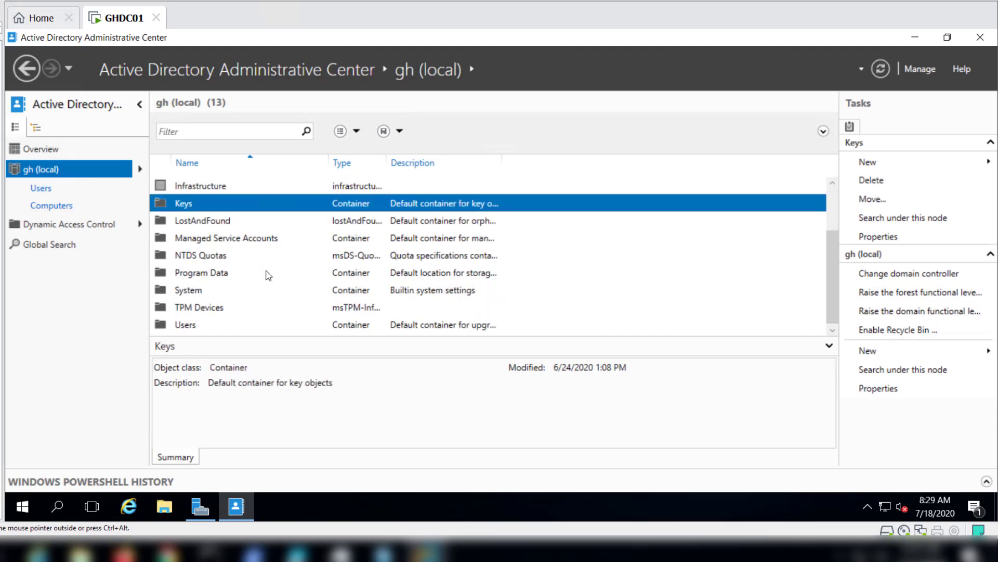
pyautogui.scroll(2, 268, 275)
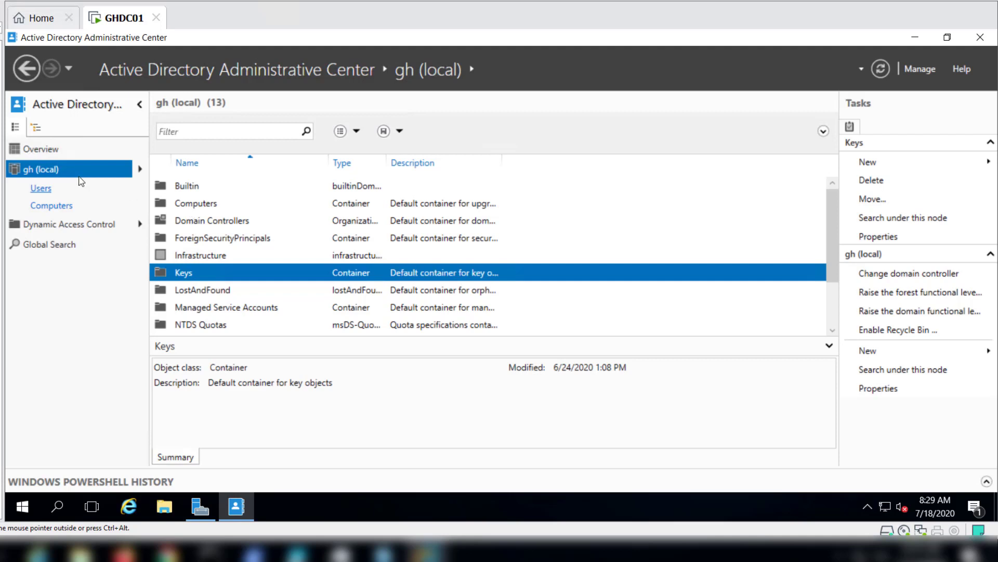
# Step: Start a new organizational unit under gh (local) named Servers with the description "This OU is for the domain's Servers."
pyautogui.rightClick(43, 175)
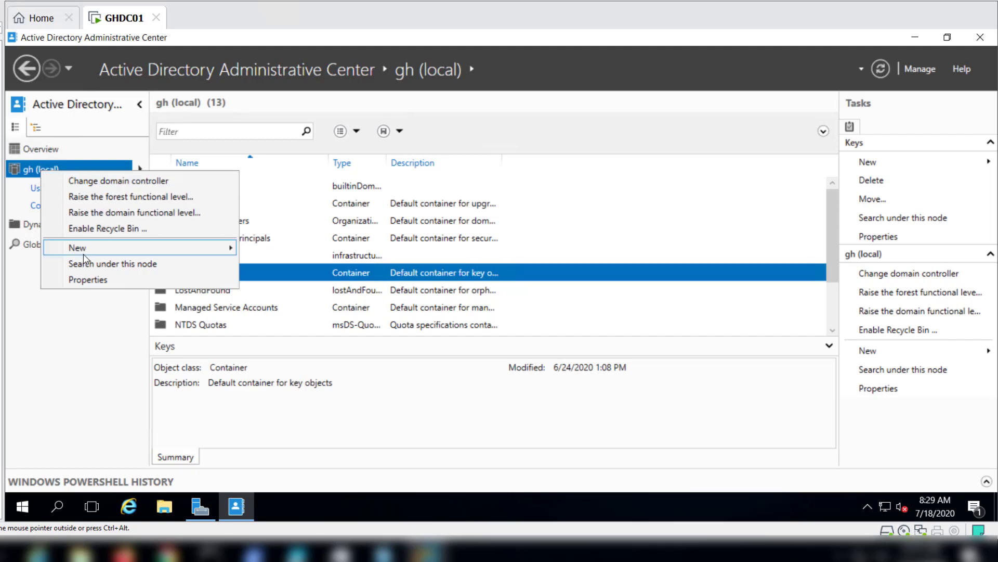
pyautogui.moveTo(85, 250)
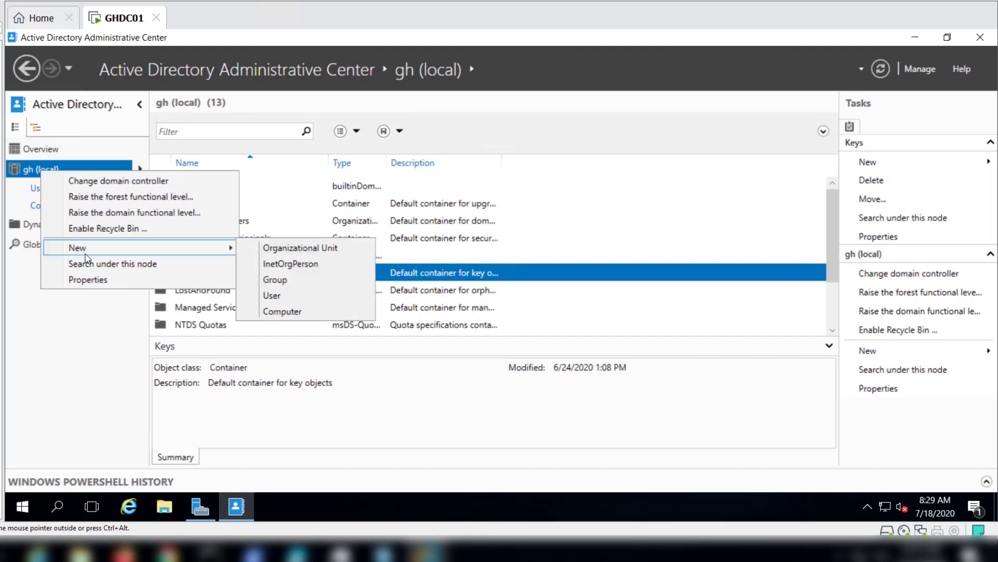
pyautogui.click(305, 250)
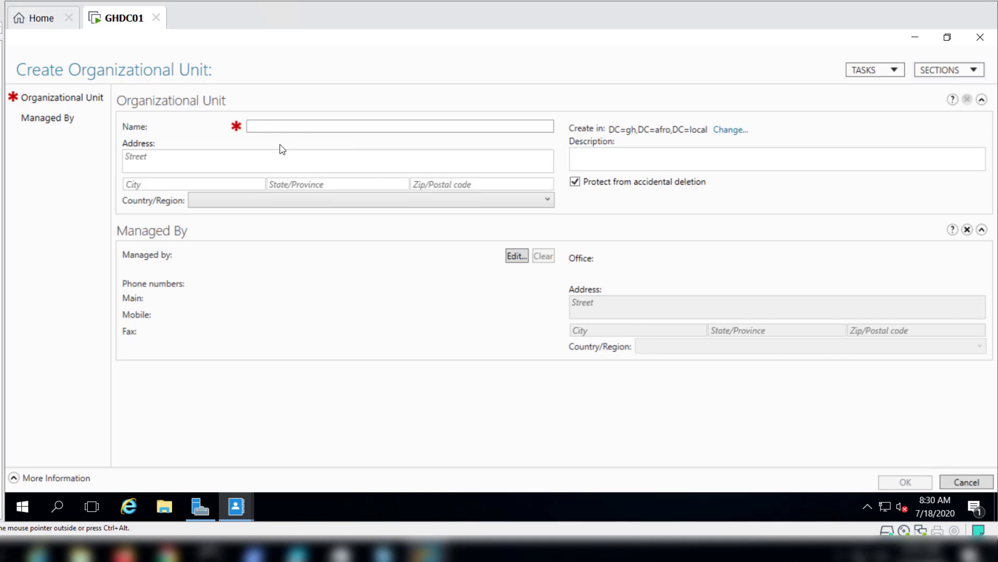
pyautogui.write('Servers')
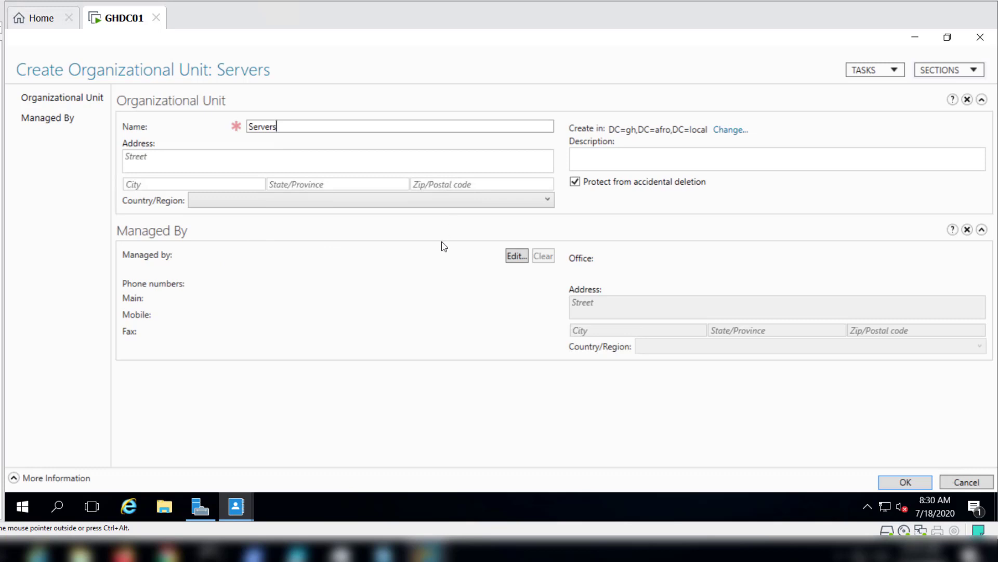
pyautogui.click(619, 154)
pyautogui.write('This')
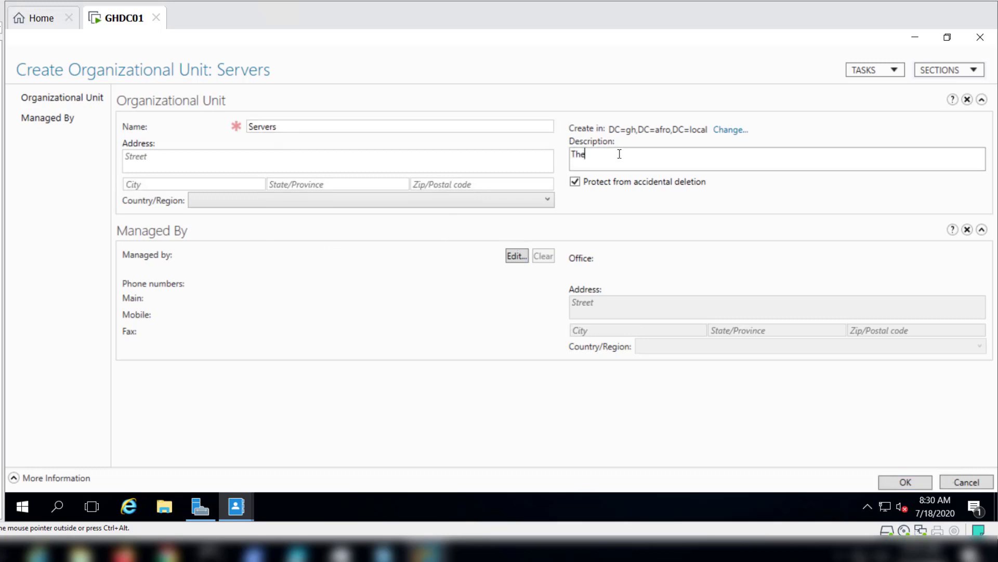
pyautogui.write(" OU is for the domain's Servers.")
# Step: Review the available parent locations, create the Servers unit in DC=gh,DC=afro,DC=local and select it in the domain's list
pyautogui.click(733, 130)
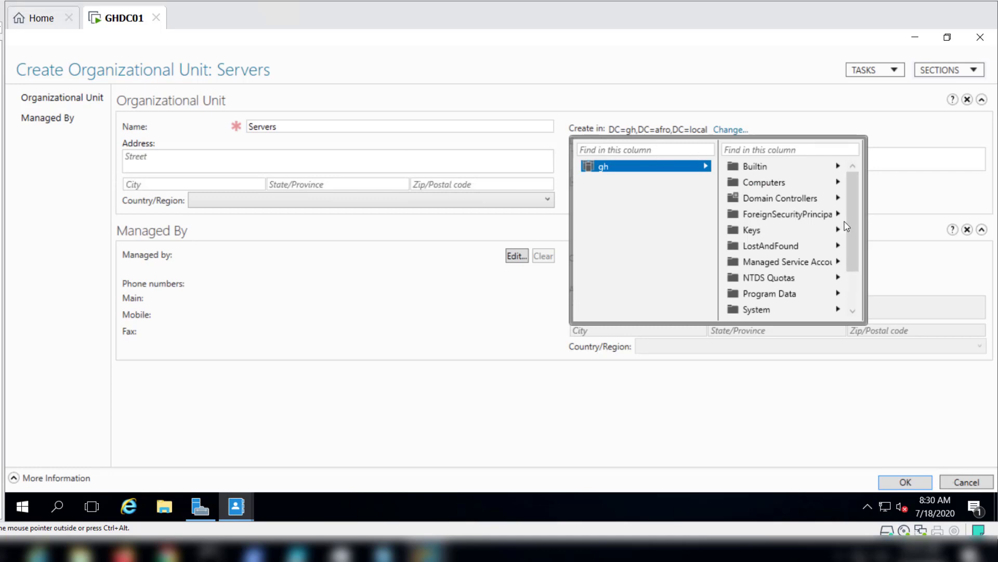
pyautogui.moveTo(852, 221); pyautogui.dragTo(849, 263)
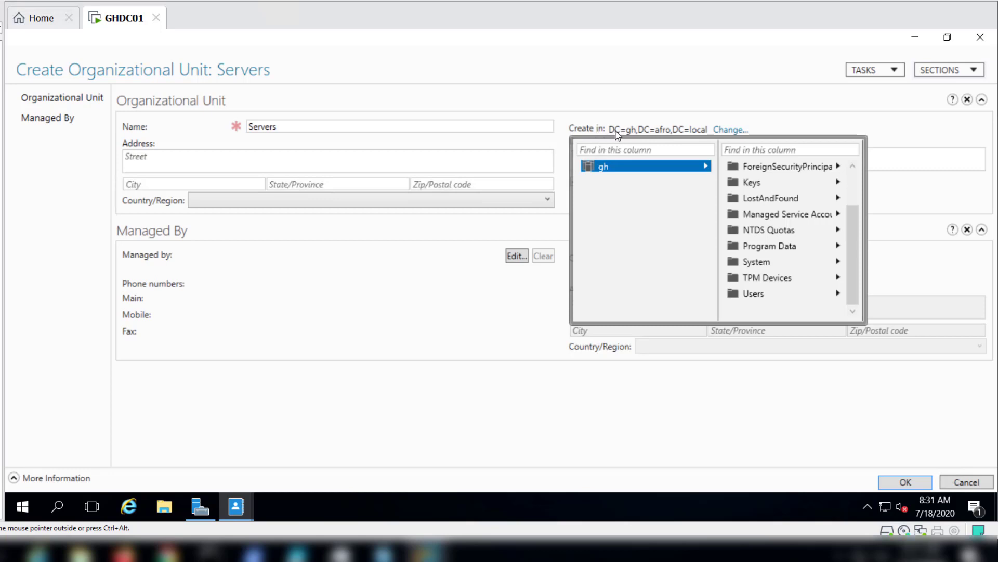
pyautogui.click(727, 113)
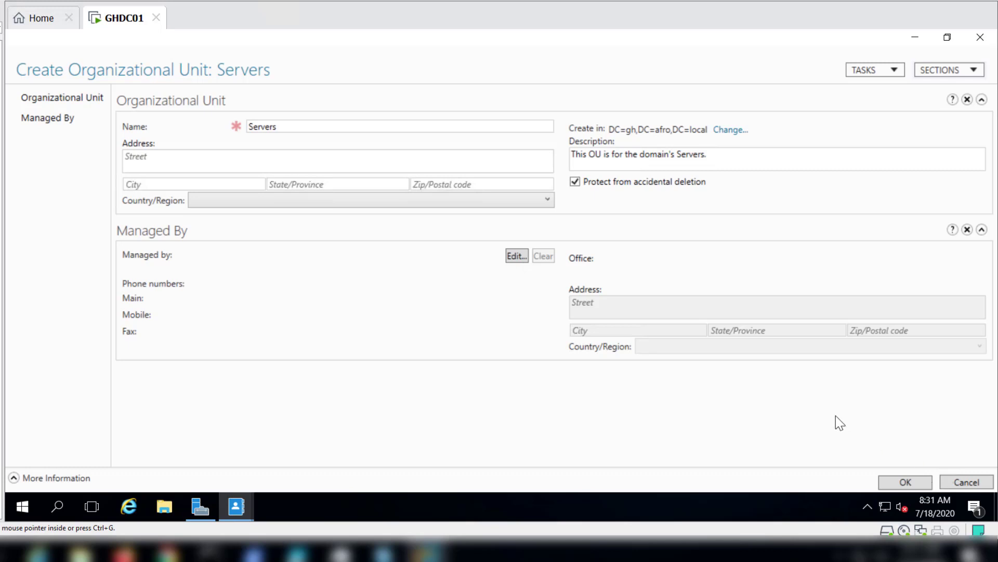
pyautogui.click(911, 480)
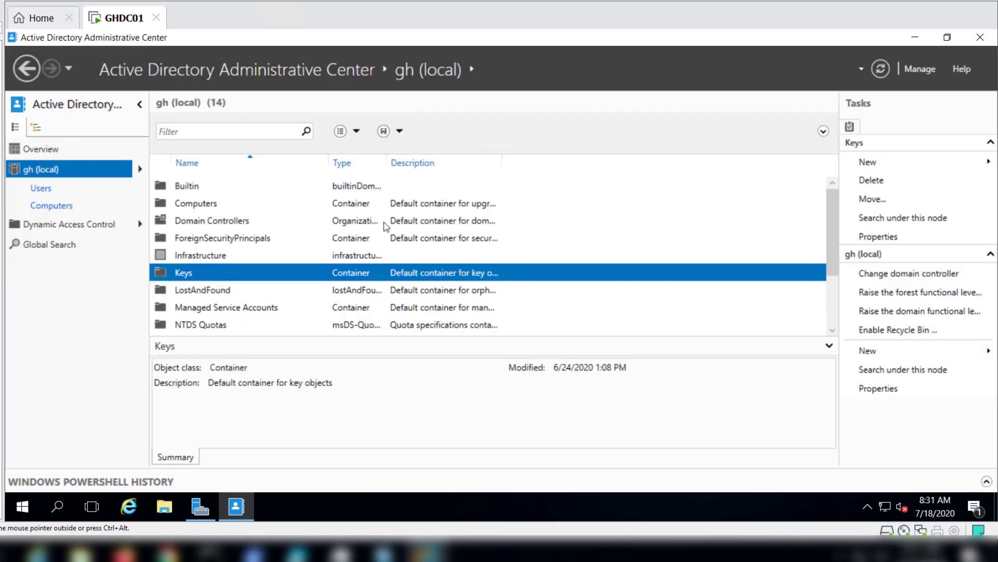
pyautogui.scroll(-2, 386, 226)
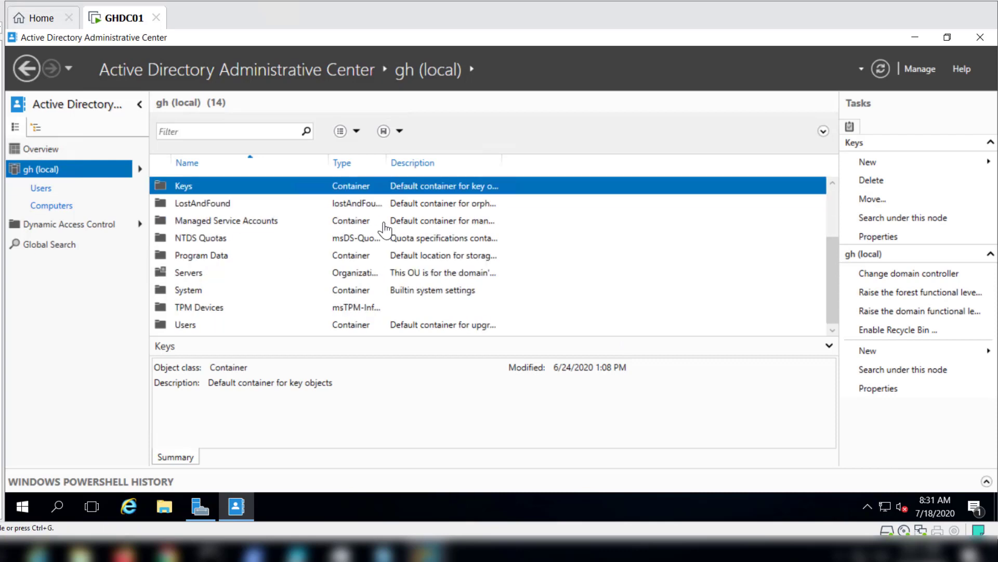
pyautogui.click(196, 276)
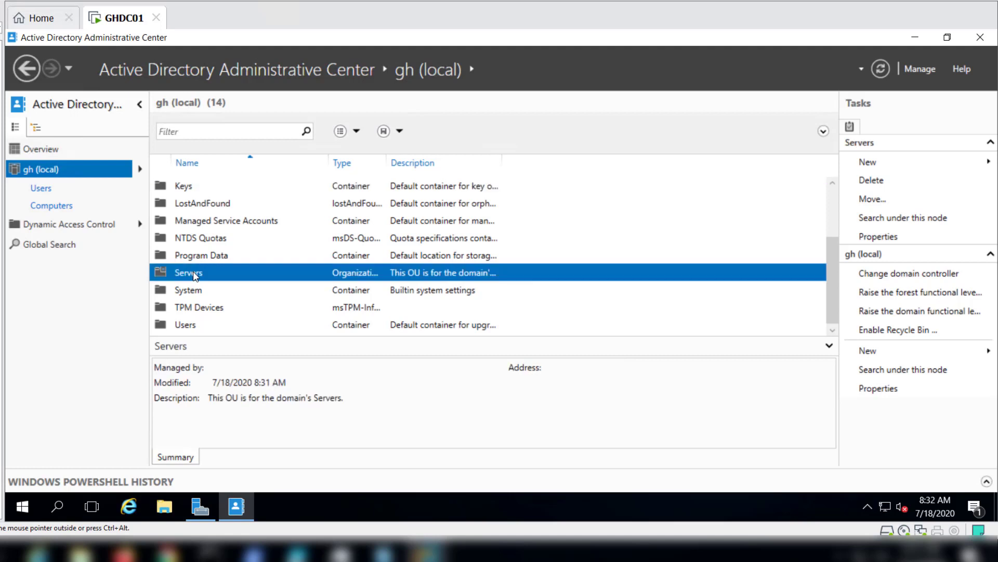
# Step: Move the computer SRV01 from the Computers container to the Servers organizational unit
pyautogui.click(52, 207)
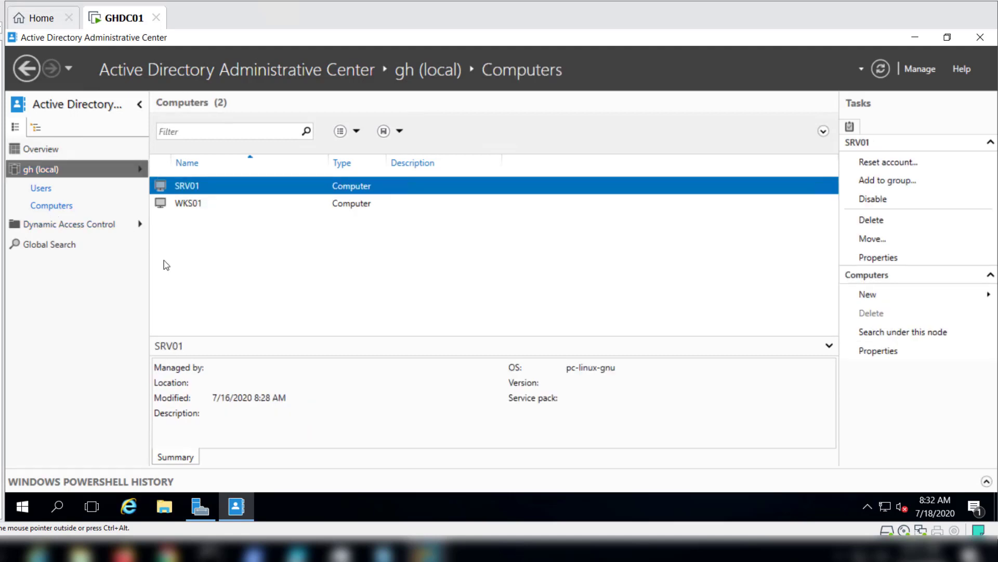
pyautogui.click(197, 208)
pyautogui.click(191, 187)
pyautogui.rightClick(191, 192)
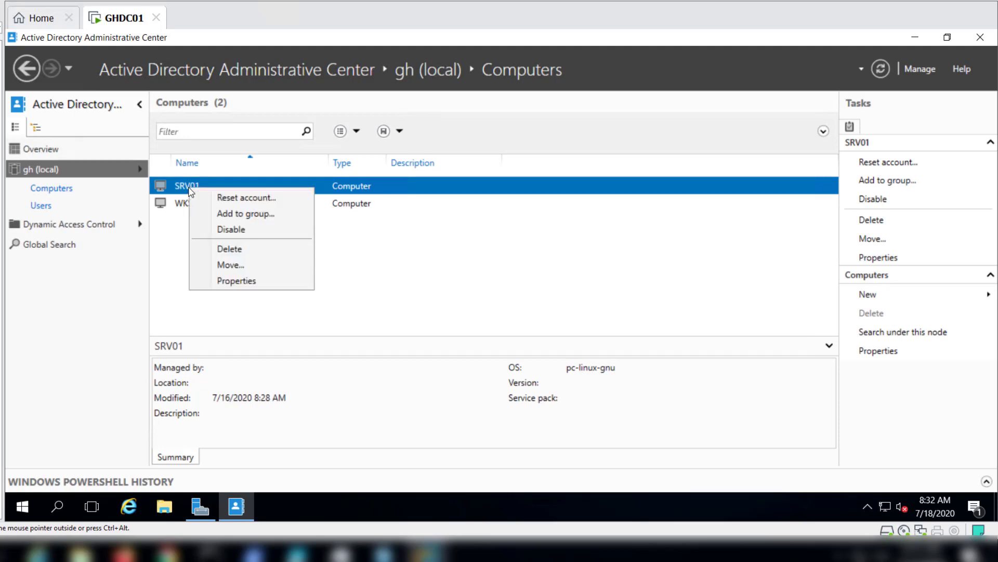
pyautogui.click(241, 266)
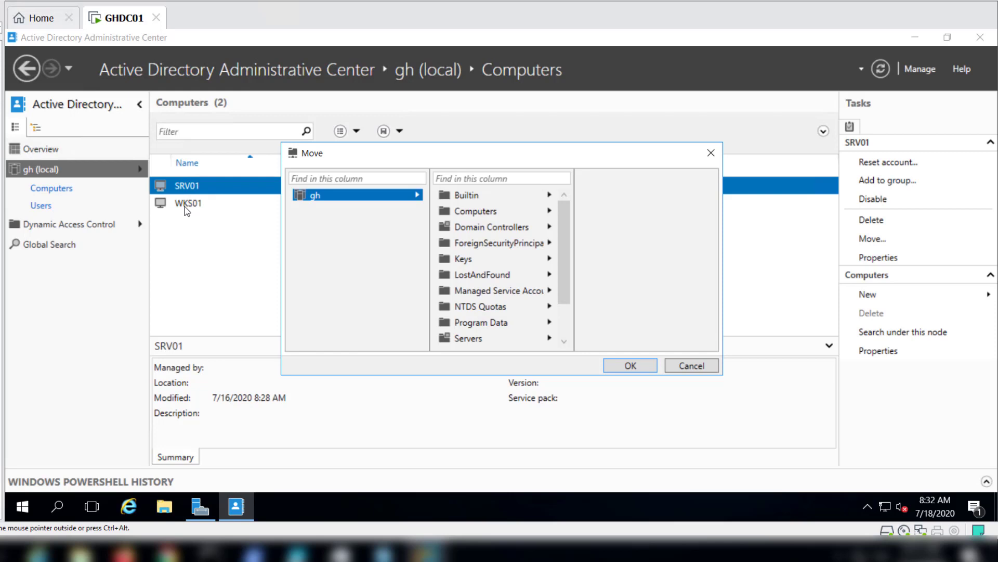
pyautogui.click(476, 339)
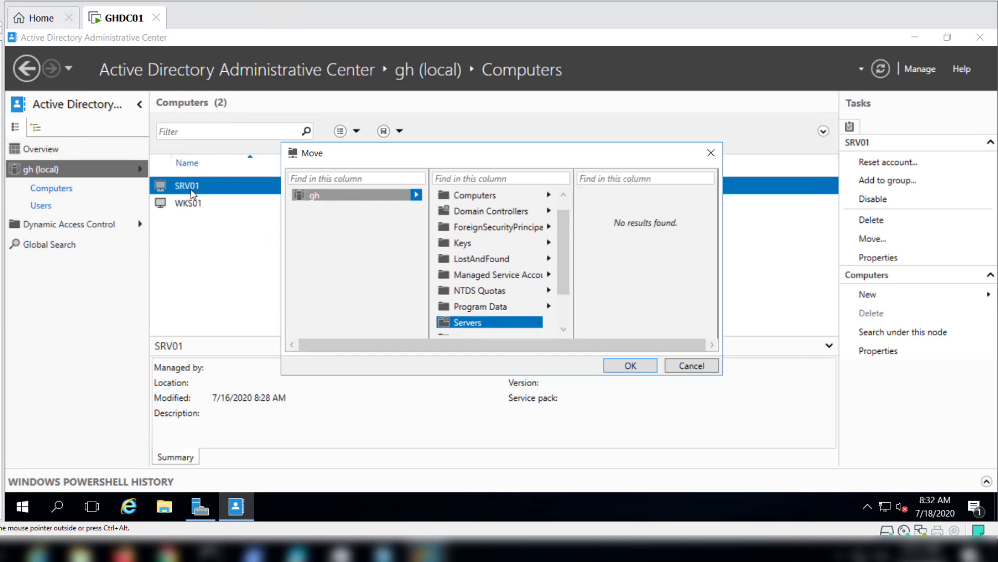
pyautogui.click(631, 366)
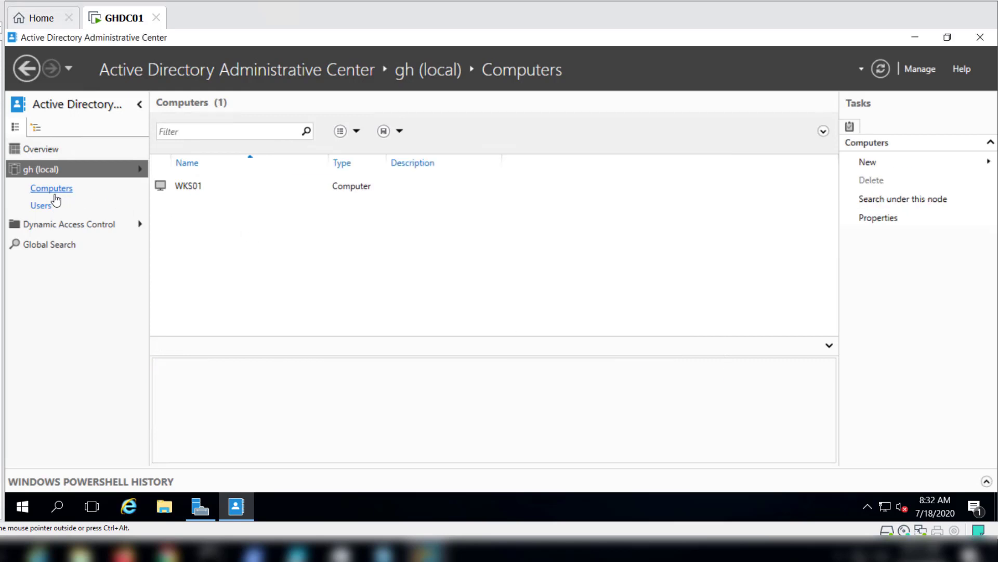
# Step: Check the contents of the Servers organizational unit in gh (local), and view the Users container
pyautogui.click(45, 168)
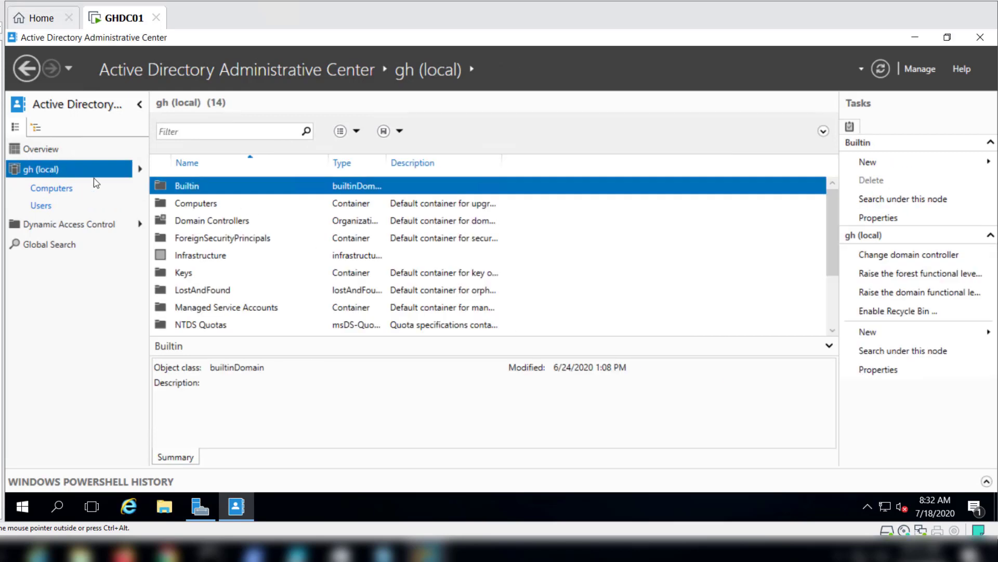
pyautogui.scroll(-2, 335, 279)
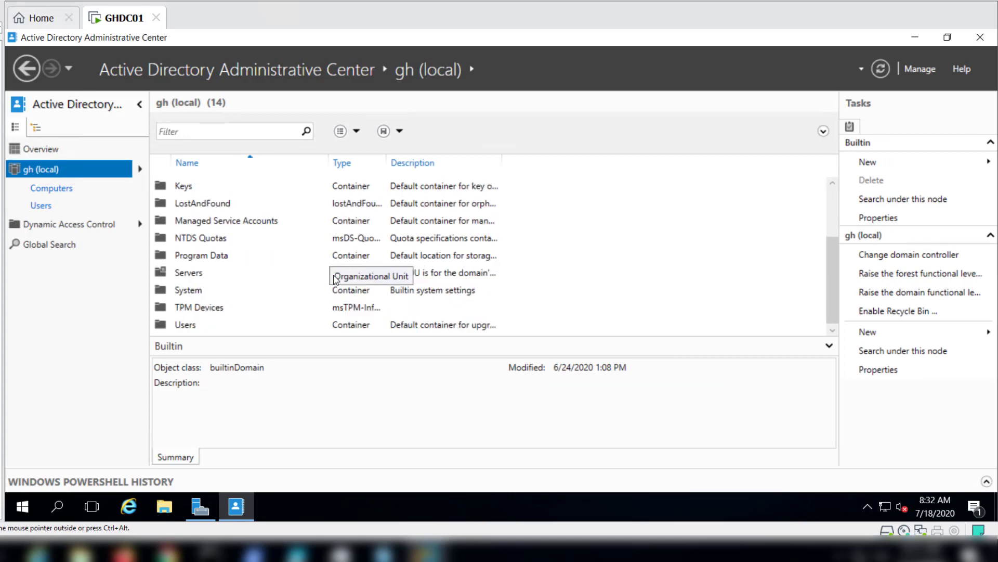
pyautogui.doubleClick(196, 276)
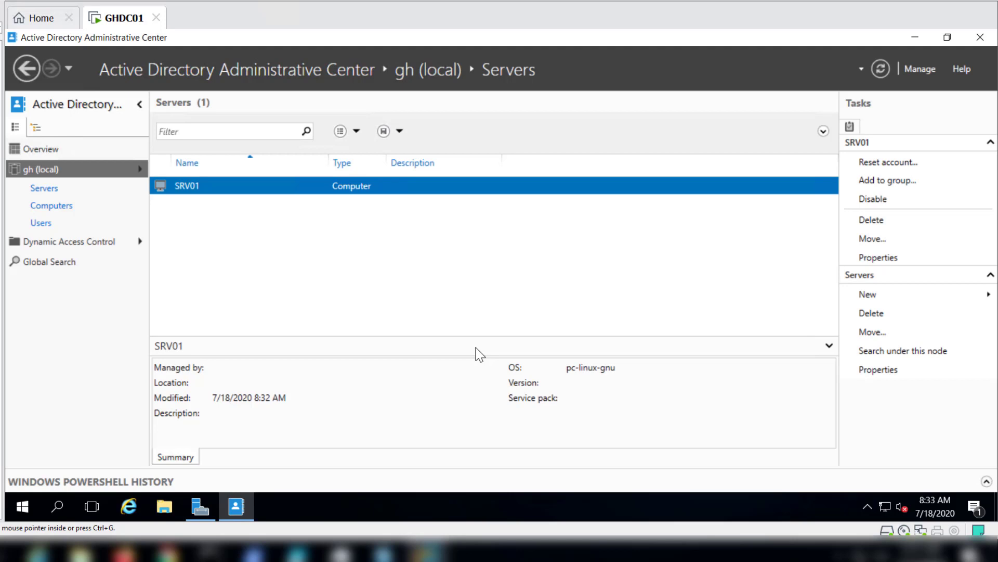
pyautogui.click(39, 224)
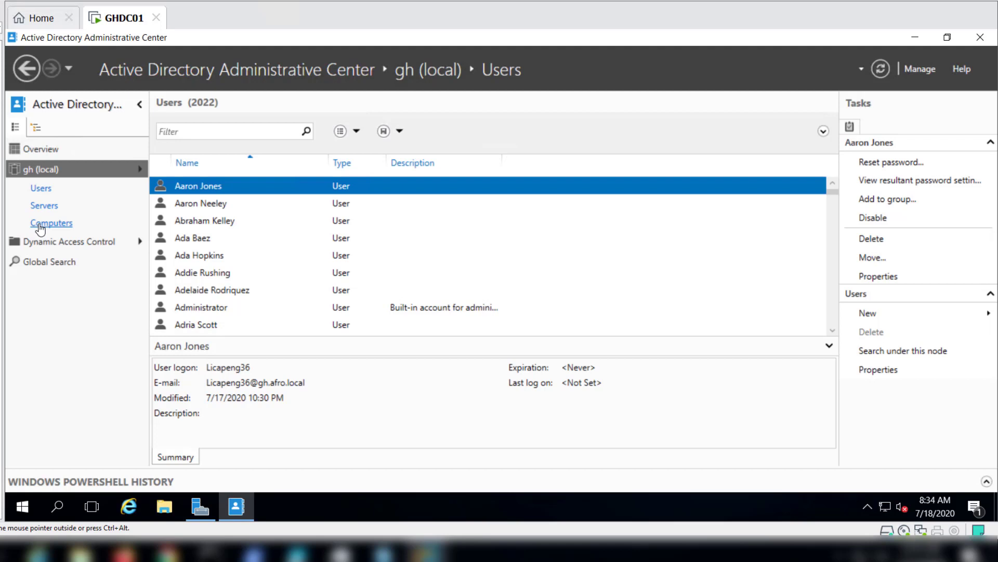
# Step: Start a new global security group under gh (local) named ServerAdmins with the description "Members administers the domain's servers."
pyautogui.rightClick(50, 172)
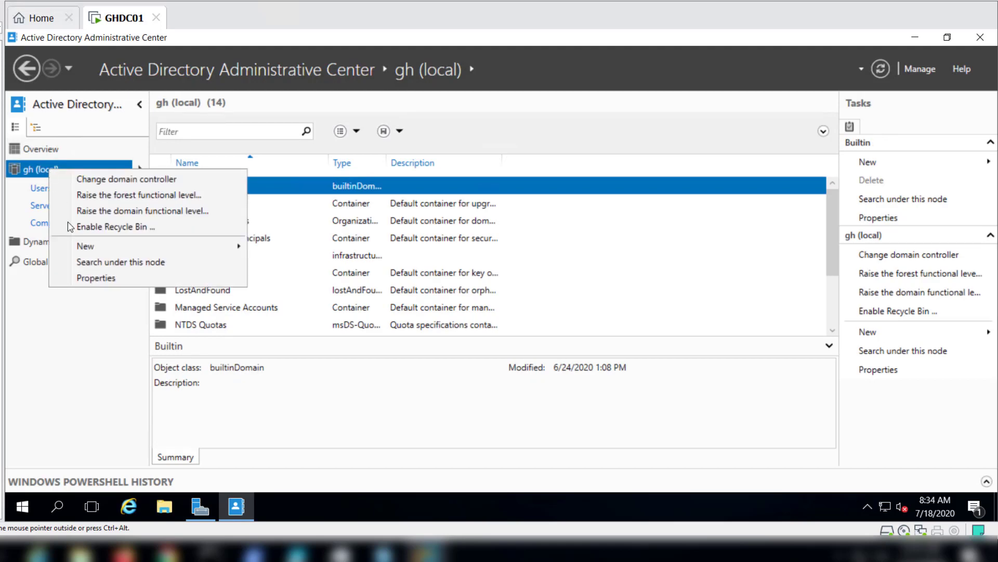
pyautogui.moveTo(131, 253)
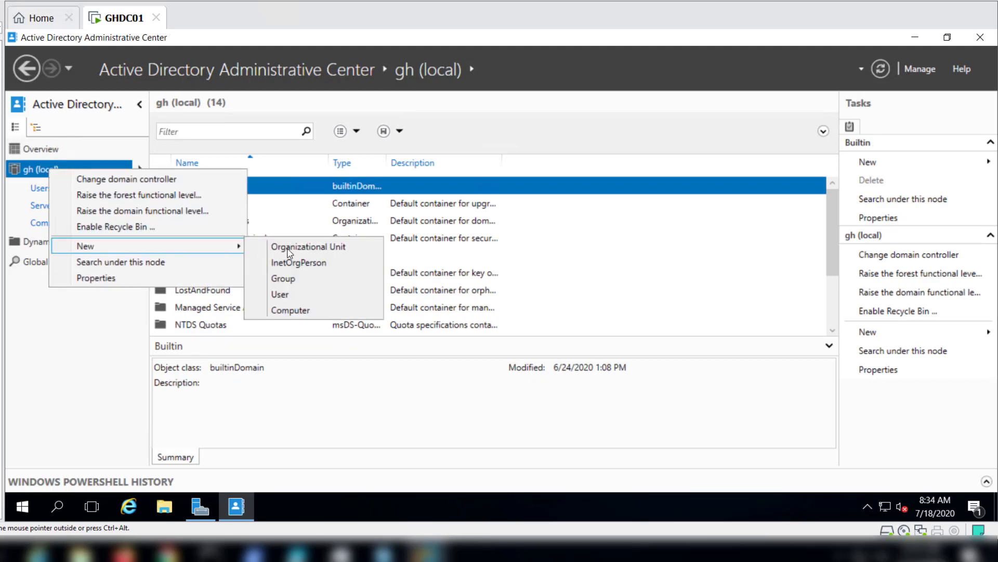
pyautogui.click(320, 288)
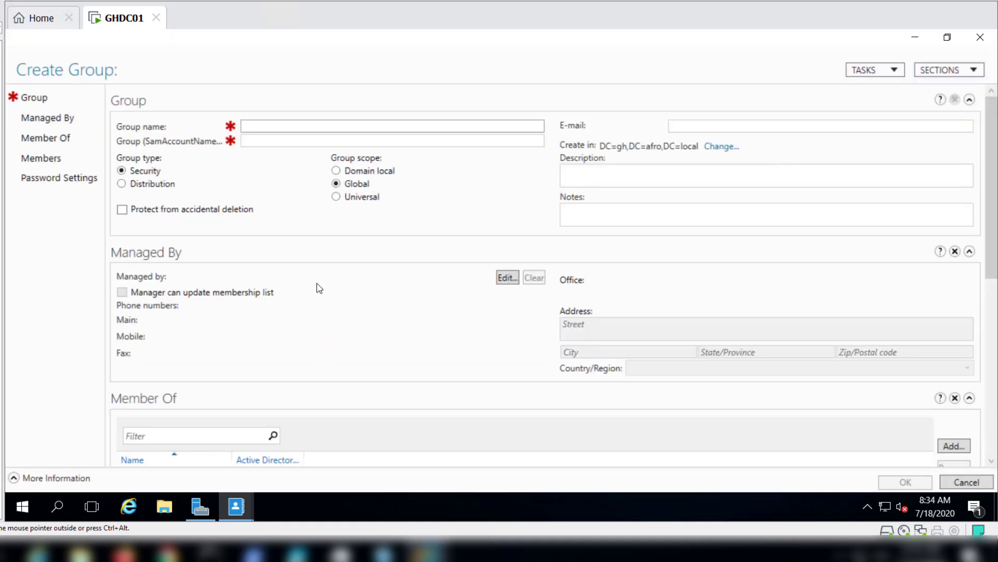
pyautogui.write('Ser')
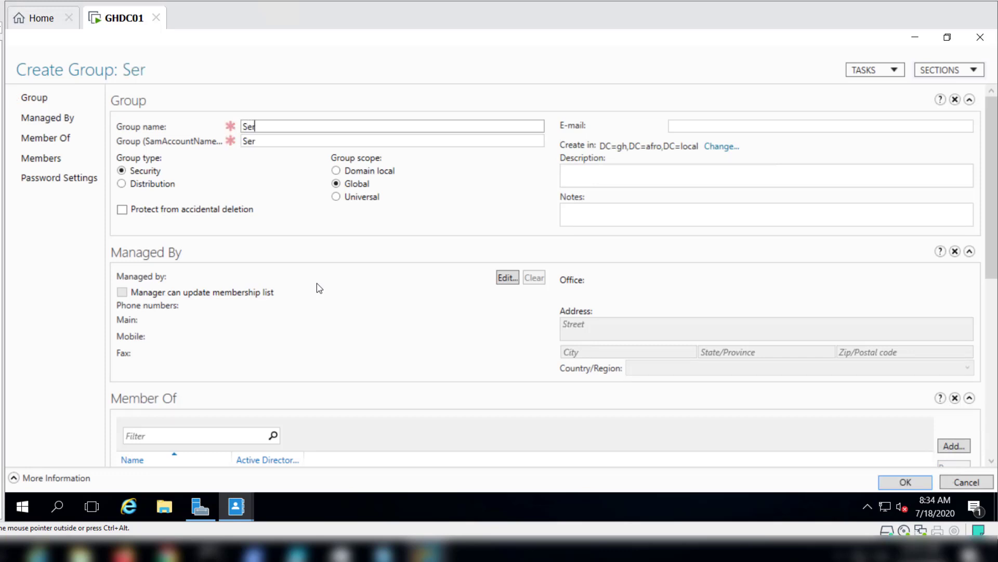
pyautogui.write('verAdmins')
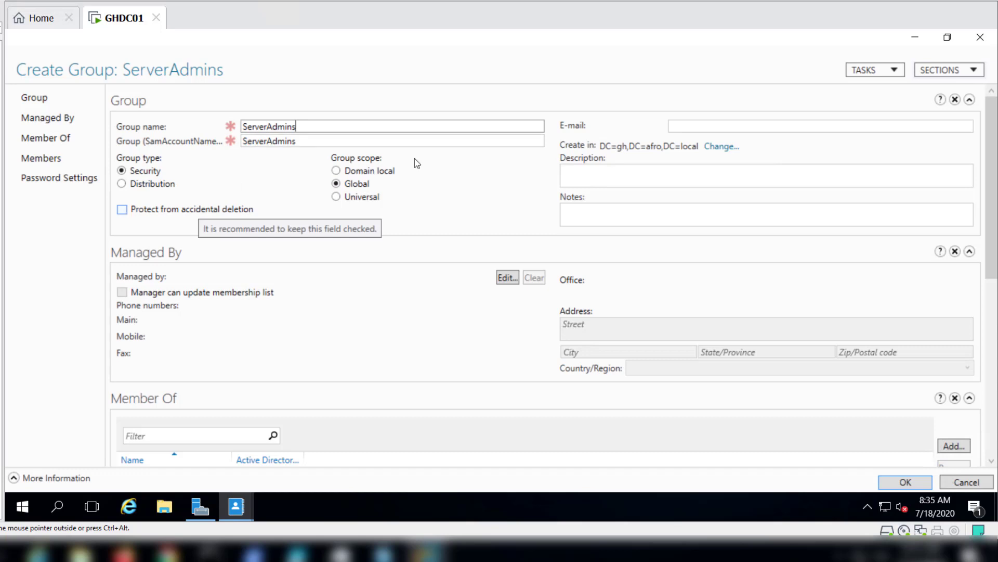
pyautogui.click(602, 172)
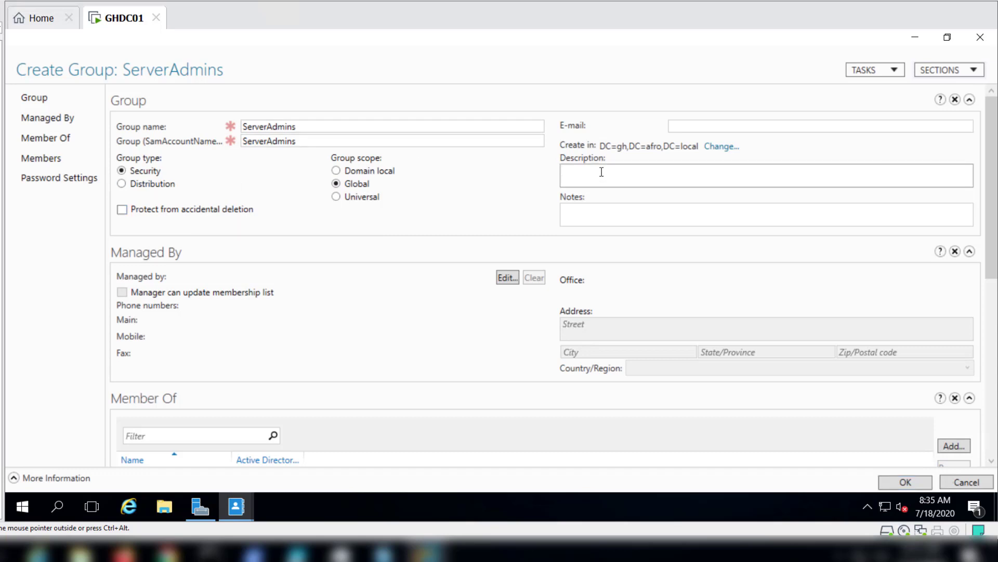
pyautogui.write('Members administers the do')
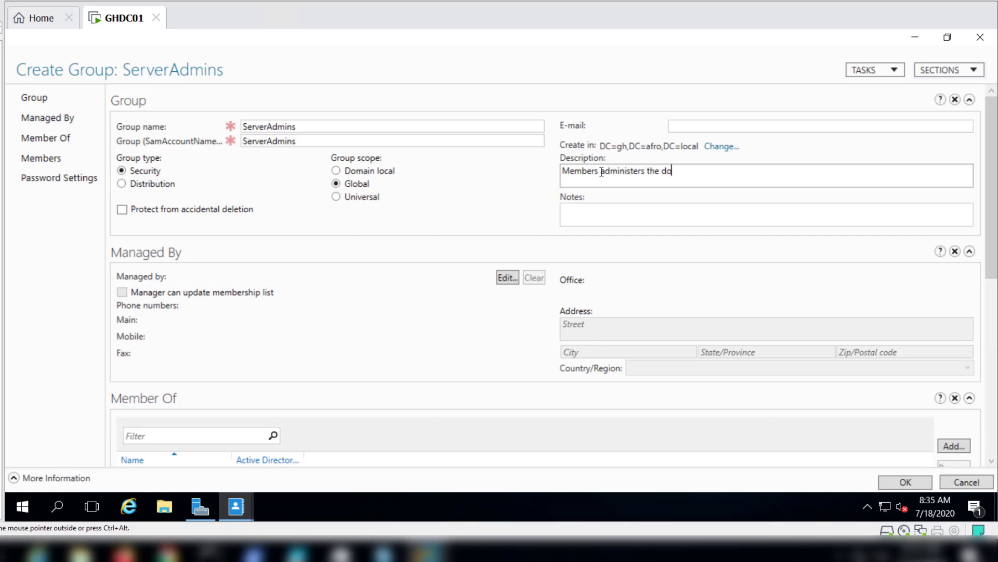
pyautogui.write("main's servers.")
# Step: Add the intended administrator's user account from gh.afro.local as a member of ServerAdmins and create the group
pyautogui.scroll(-5, 335, 256)
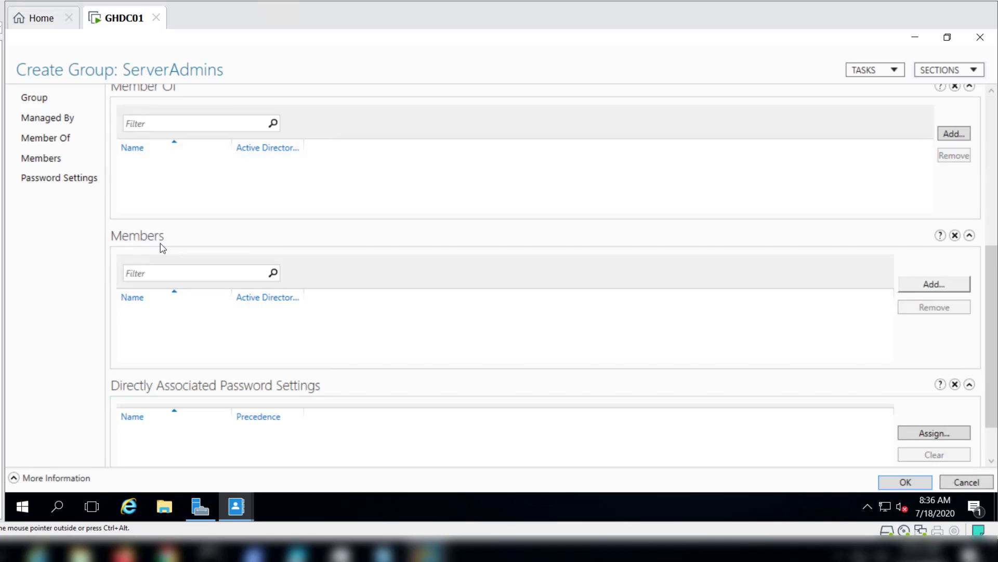
pyautogui.scroll(1, 163, 248)
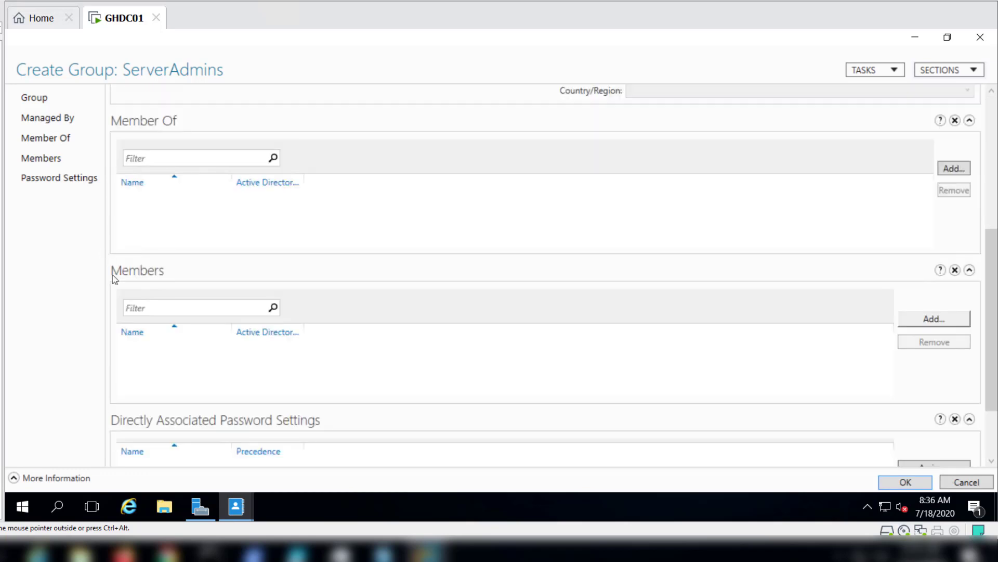
pyautogui.scroll(-1, 123, 296)
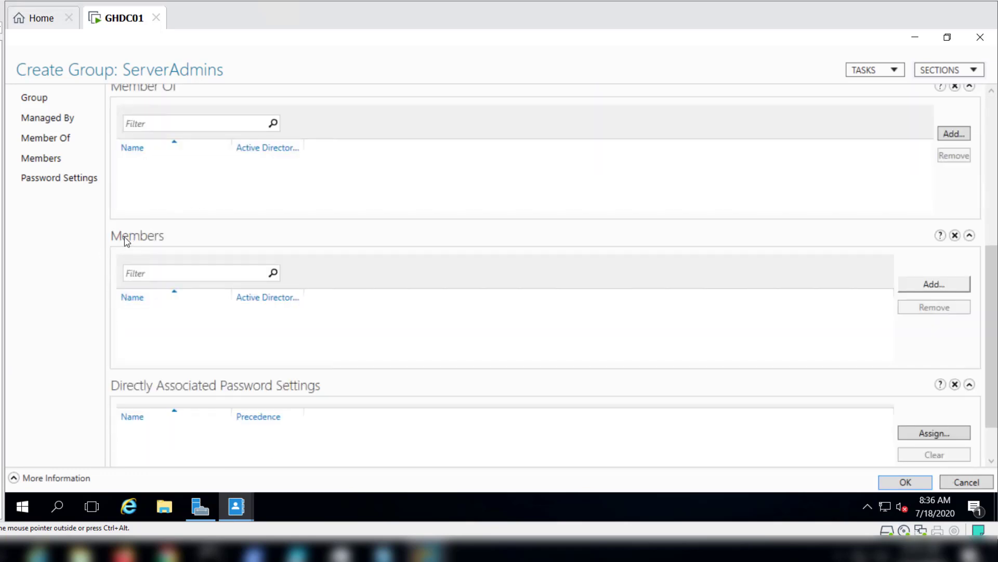
pyautogui.click(939, 284)
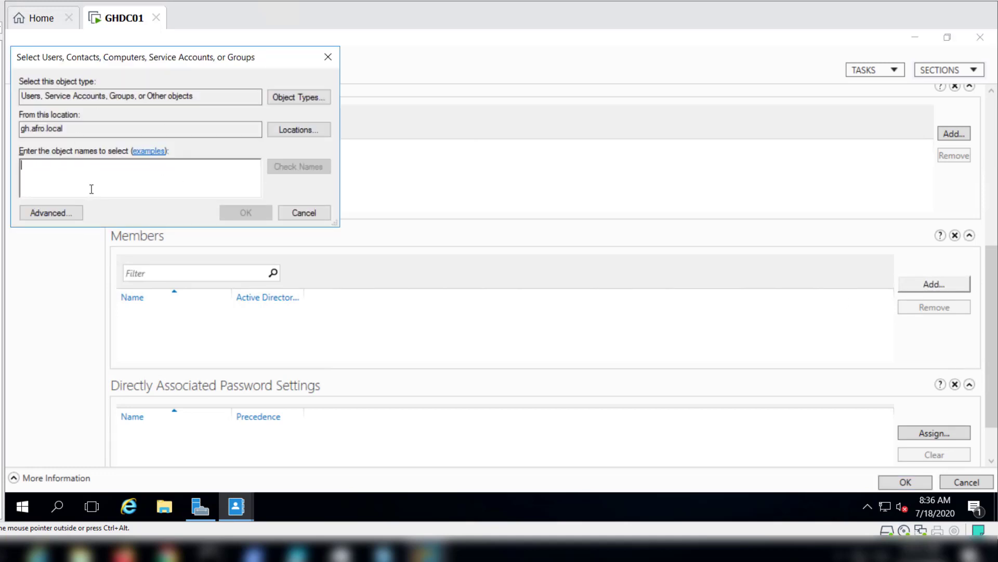
pyautogui.write('patric')
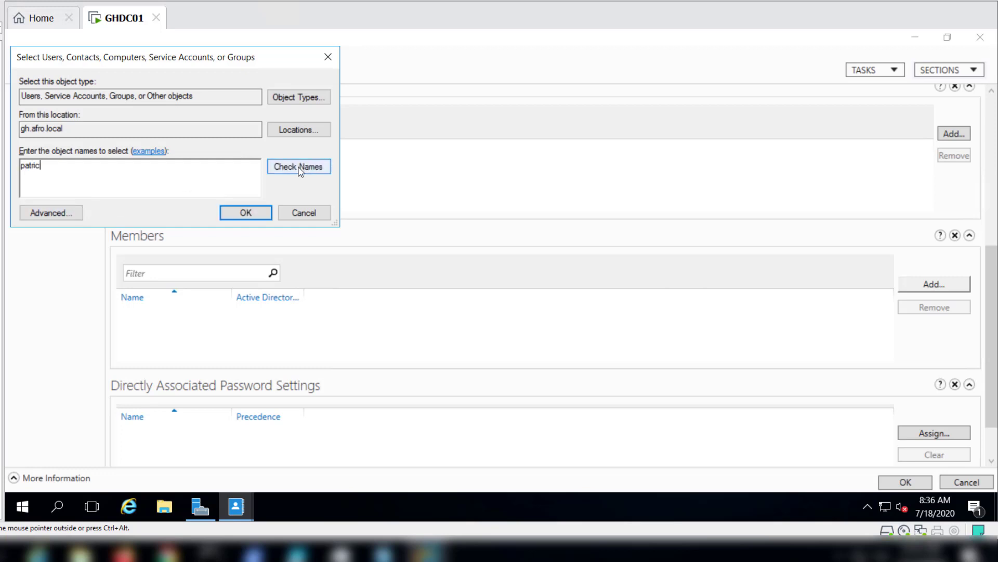
pyautogui.write('e')
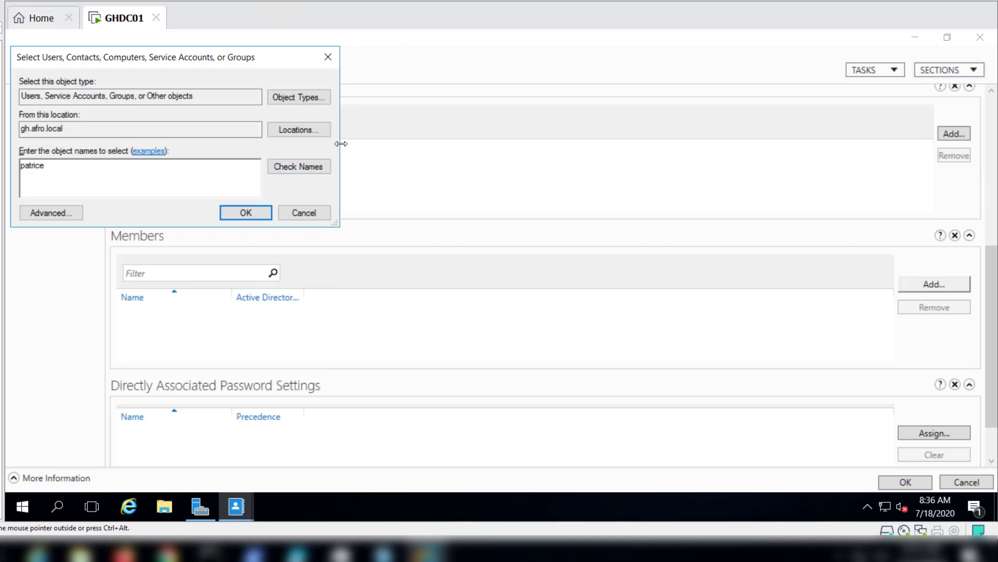
pyautogui.click(299, 169)
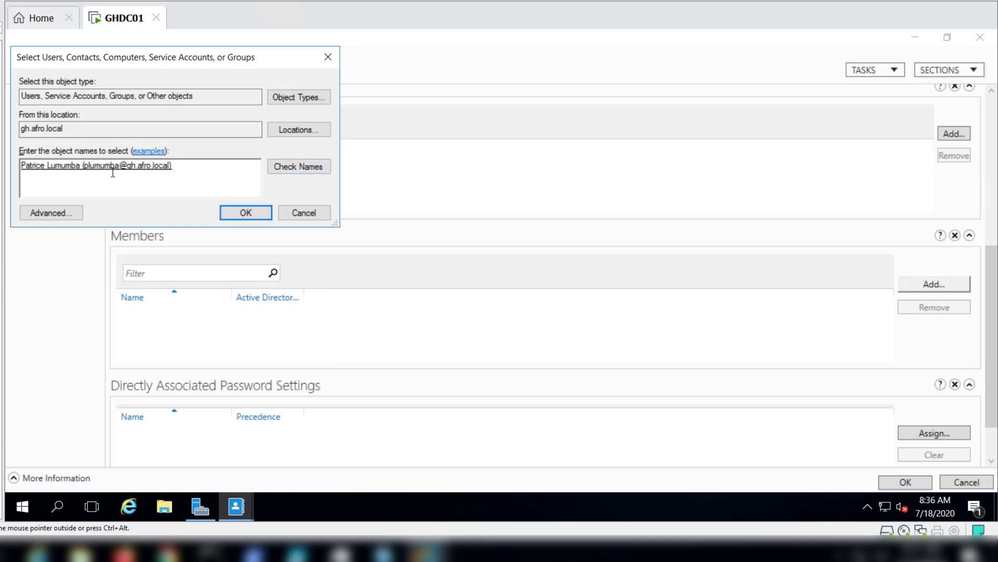
pyautogui.click(255, 213)
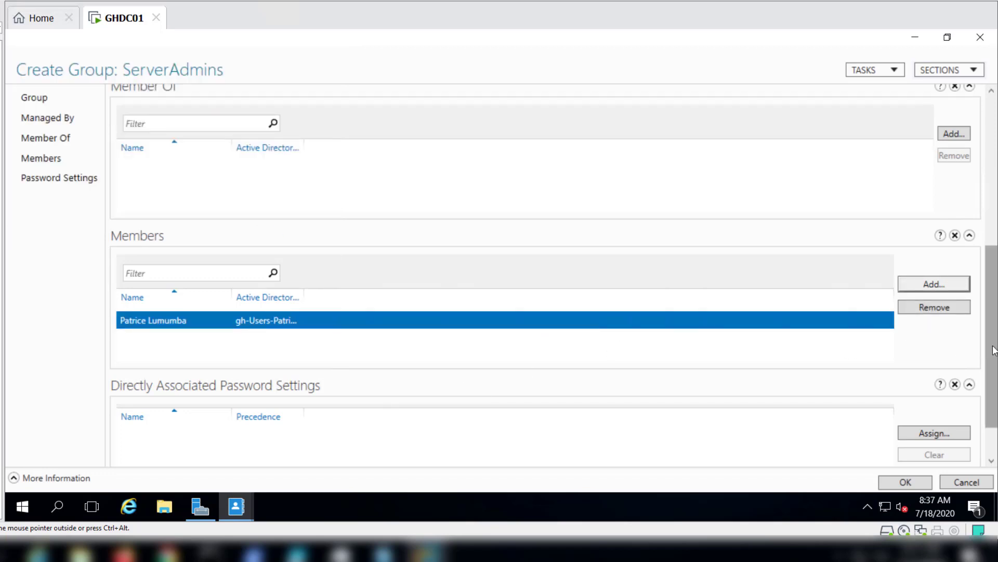
pyautogui.moveTo(992, 347); pyautogui.dragTo(985, 423)
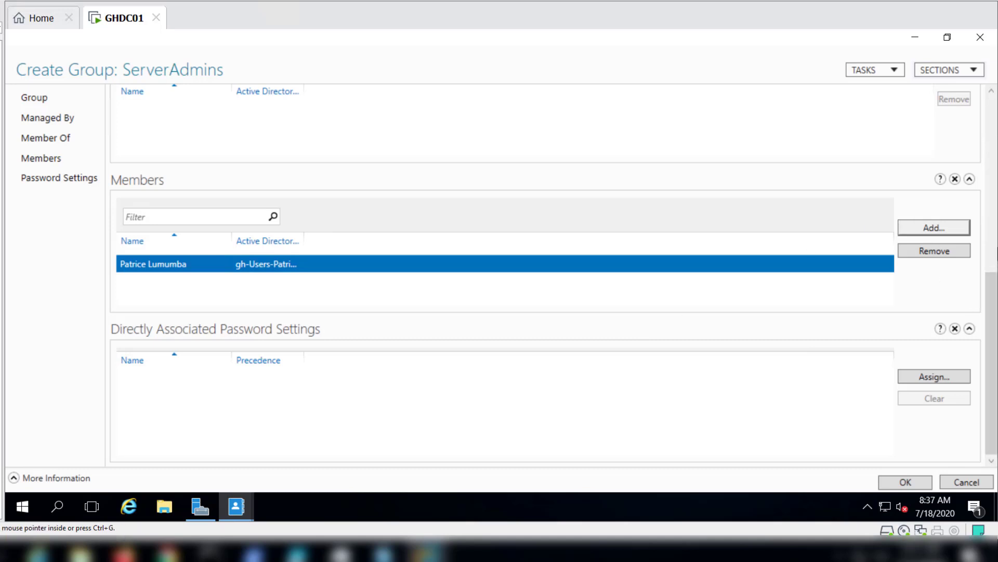
pyautogui.moveTo(995, 281); pyautogui.dragTo(997, 324)
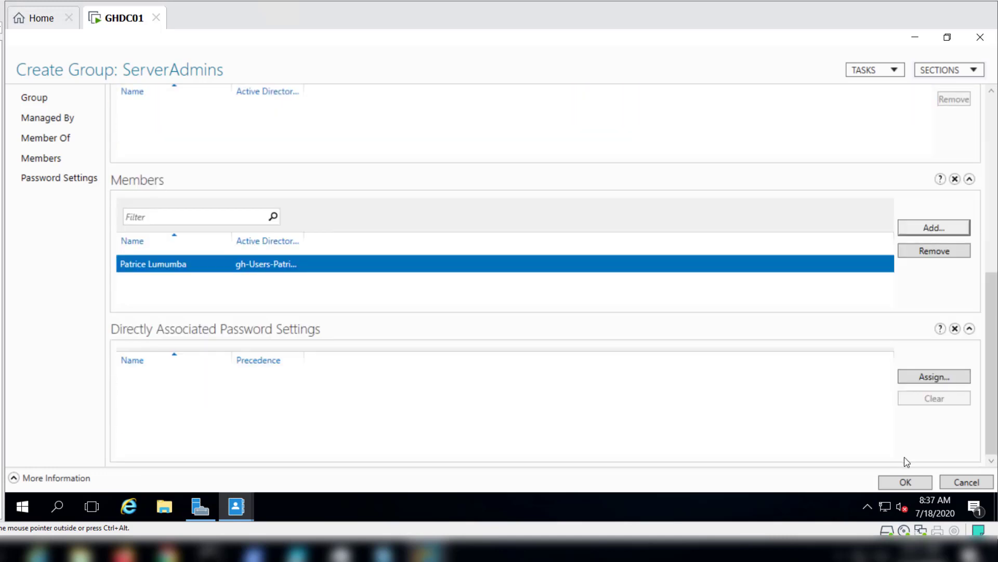
pyautogui.click(905, 483)
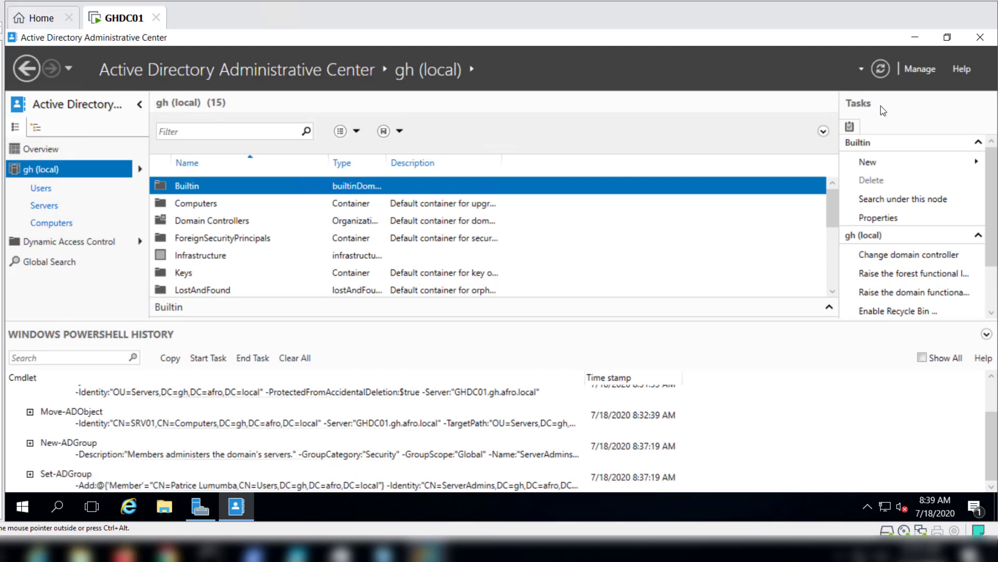
# Step: Close Active Directory Administrative Center and open Group Policy Management from Server Manager
pyautogui.click(981, 38)
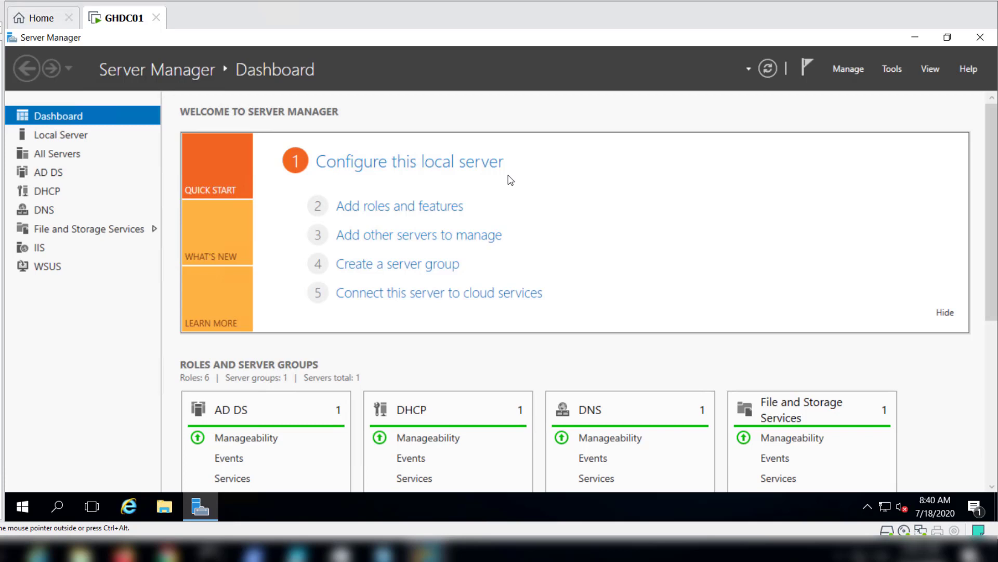
pyautogui.click(891, 70)
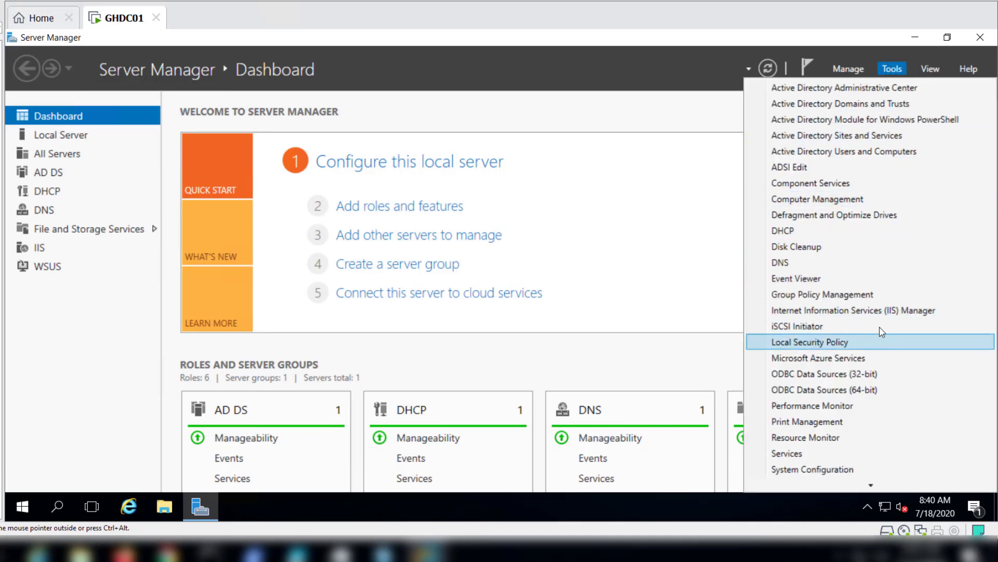
pyautogui.click(858, 295)
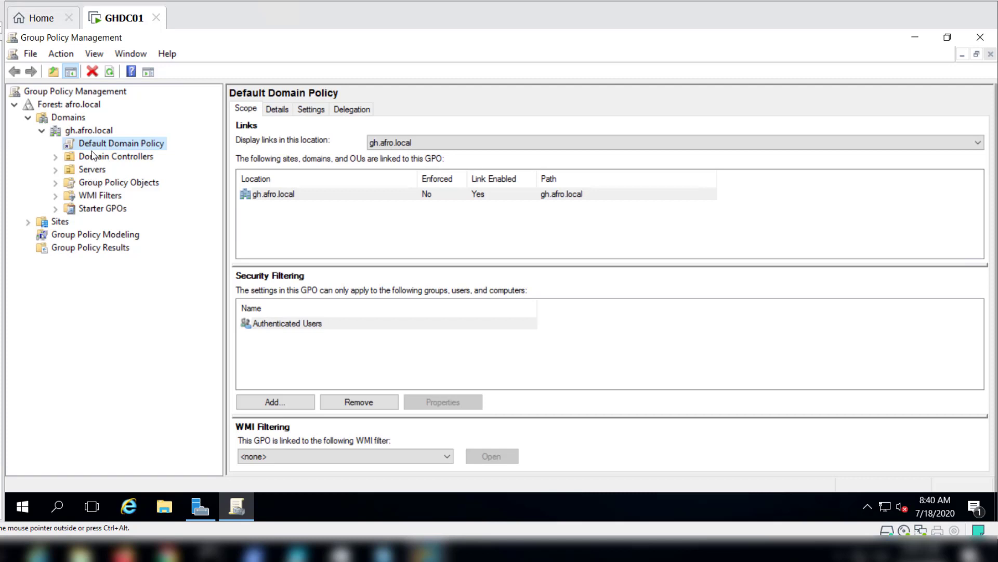
# Step: Collapse the afro.local forest, expand it again down to gh.afro.local, and view the scope of the Default Domain Policy
pyautogui.click(42, 131)
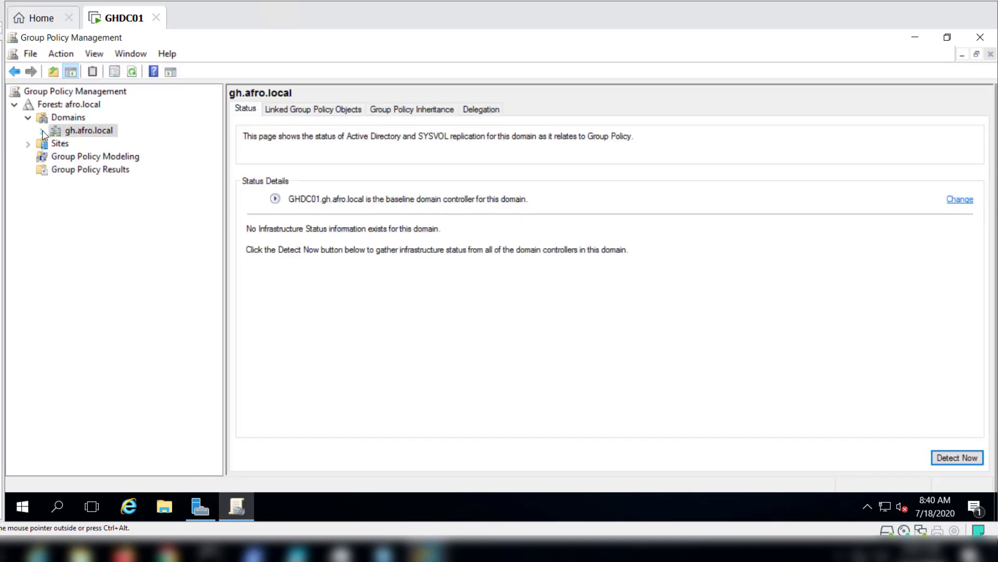
pyautogui.click(28, 118)
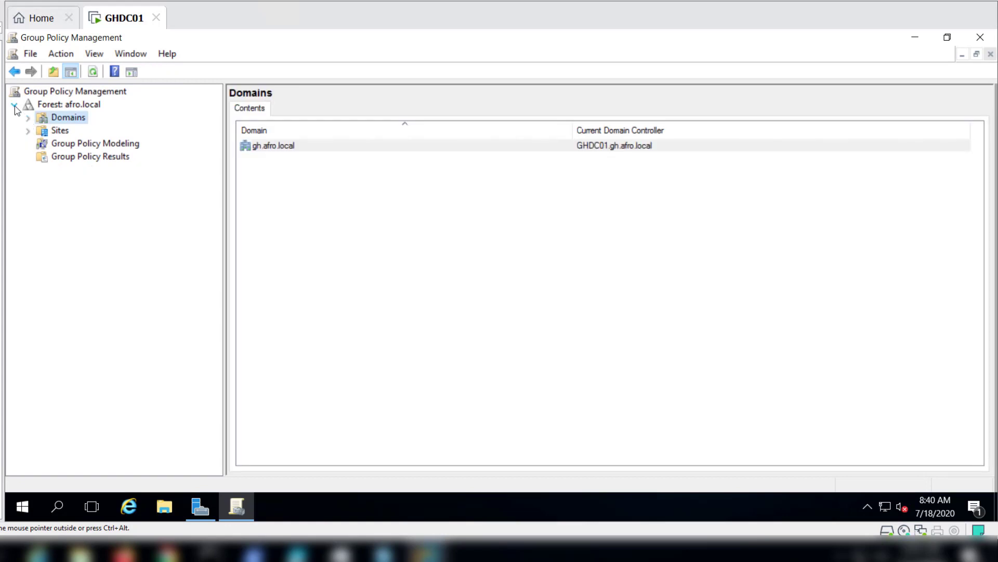
pyautogui.click(14, 105)
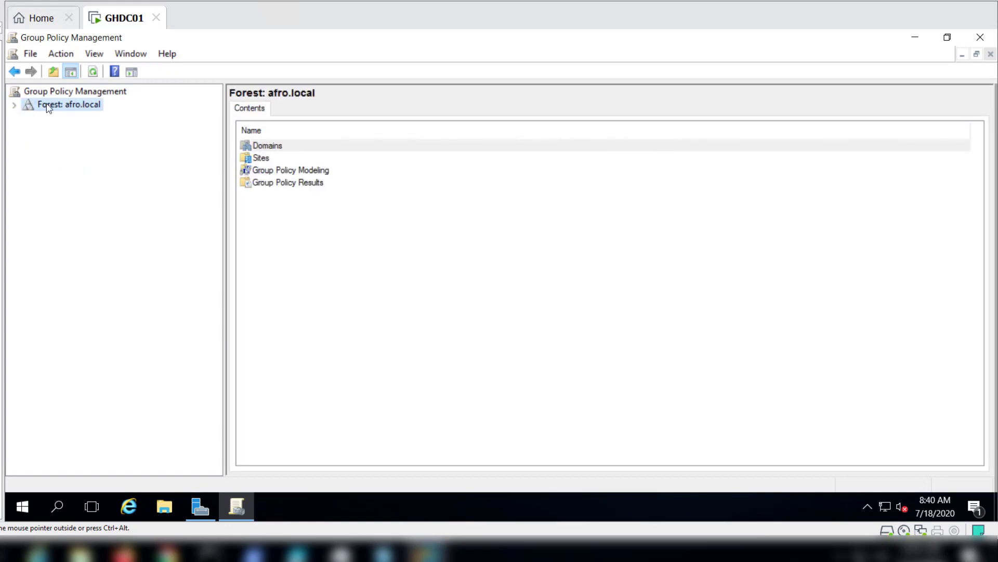
pyautogui.click(14, 105)
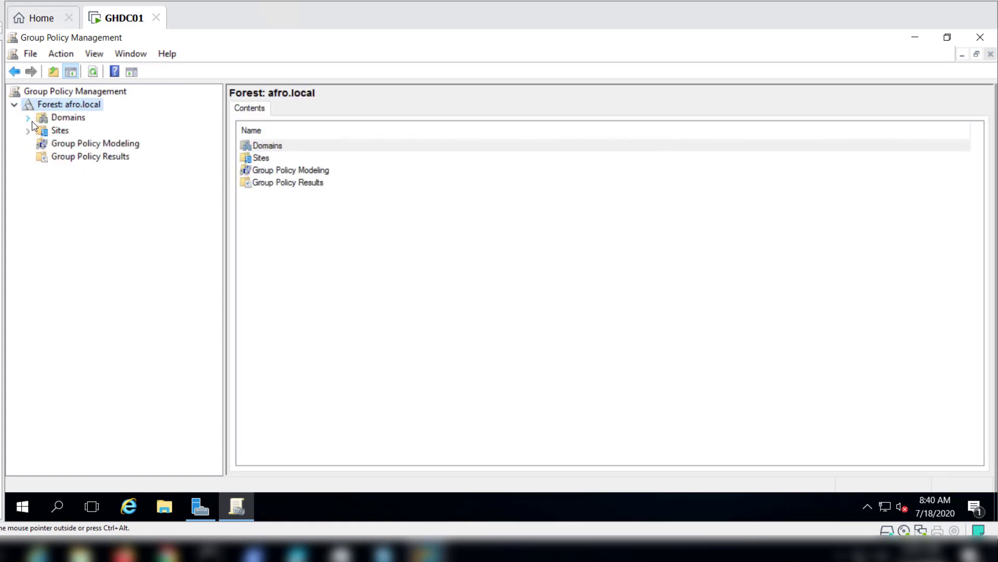
pyautogui.click(29, 119)
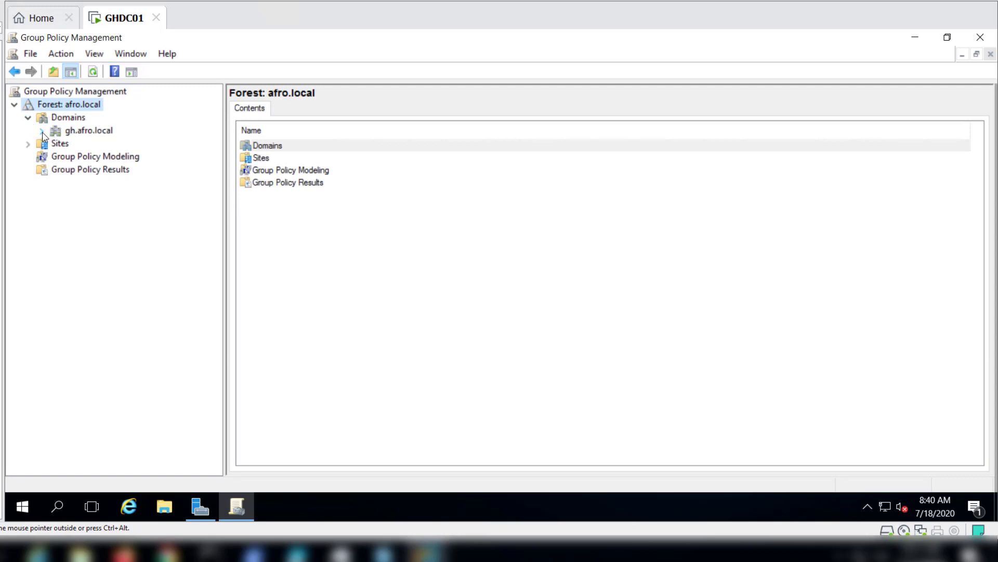
pyautogui.click(42, 131)
pyautogui.click(118, 145)
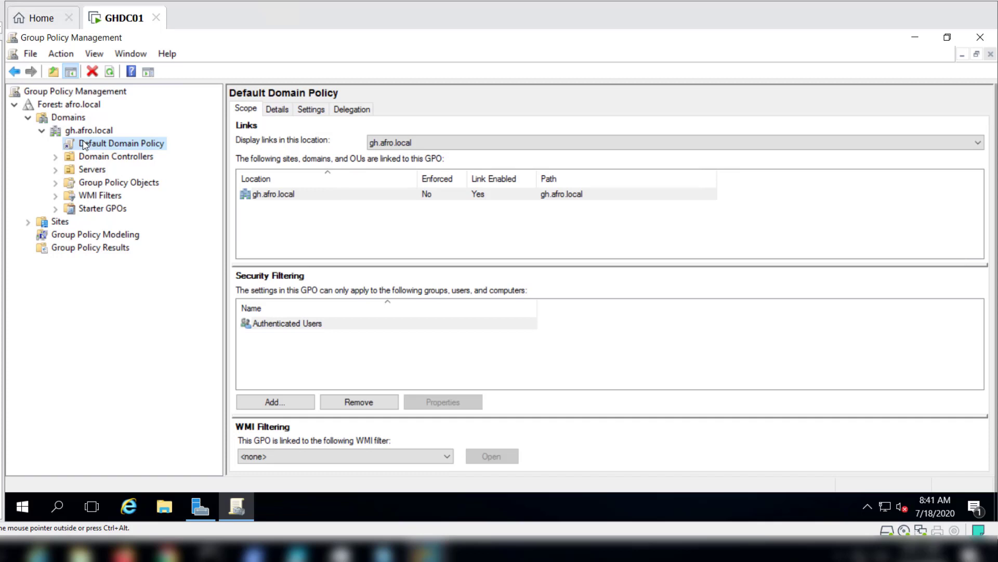
# Step: Open the Default Domain Policy for editing in a maximized editor and widen the policy tree area
pyautogui.rightClick(128, 146)
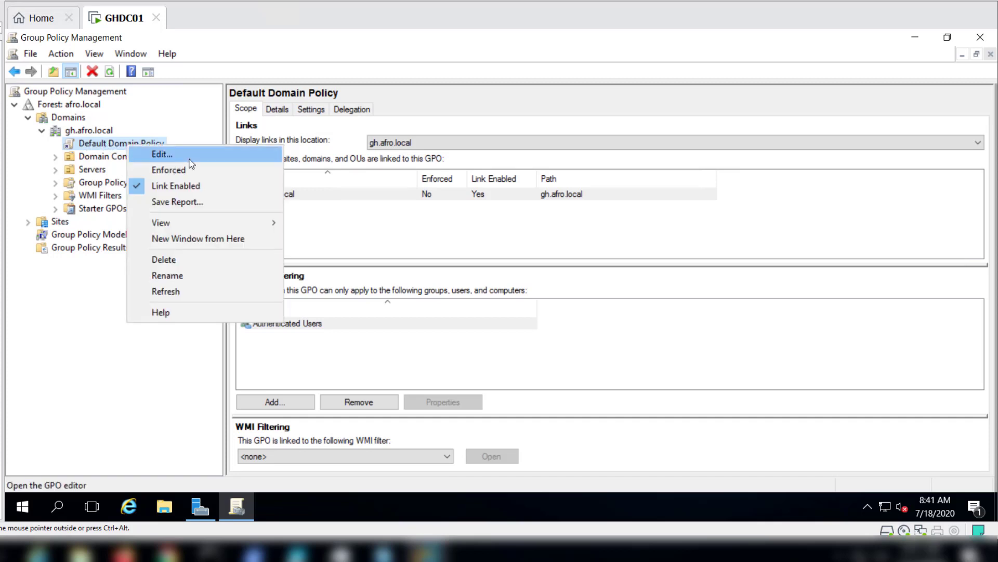
pyautogui.click(162, 154)
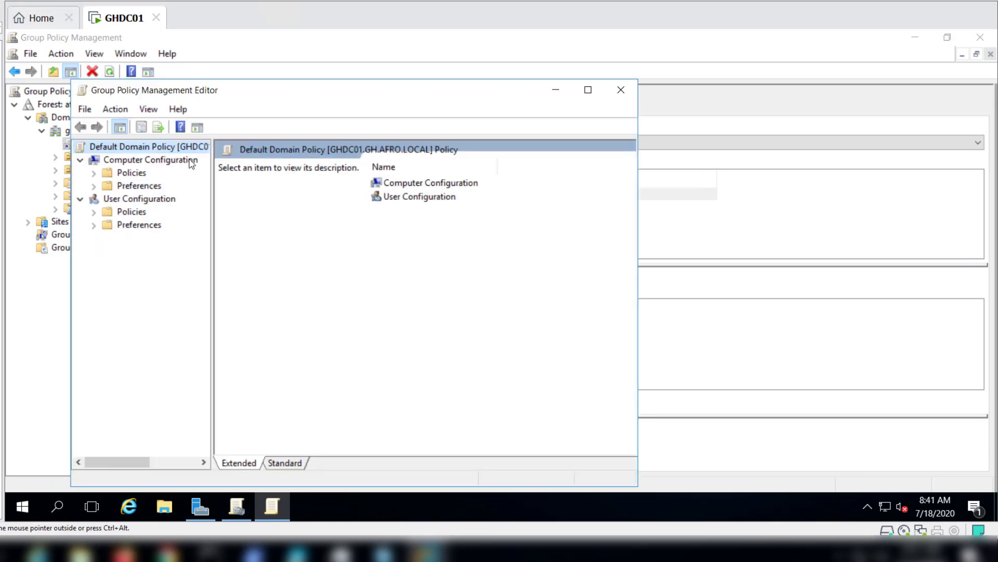
pyautogui.click(588, 89)
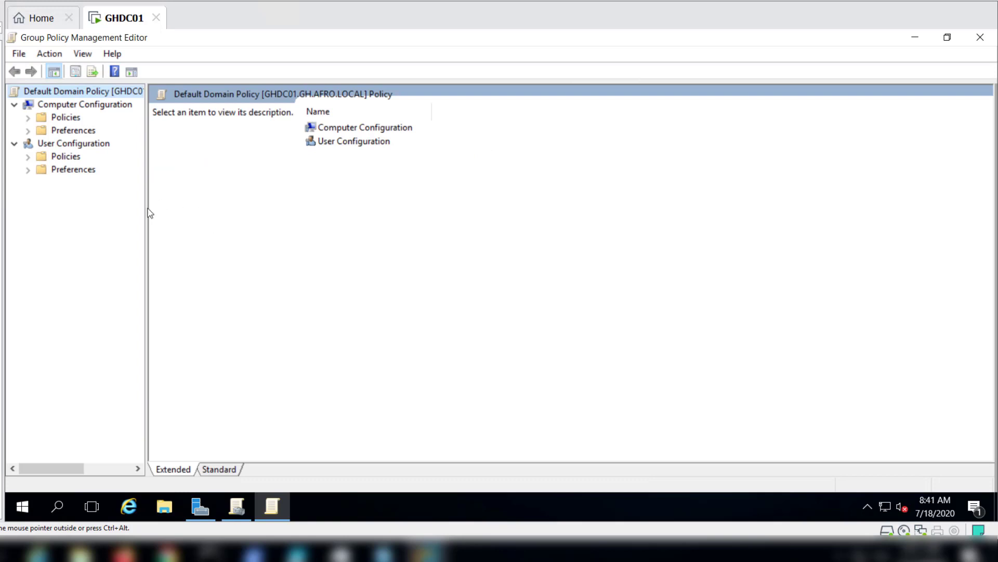
pyautogui.moveTo(145, 207); pyautogui.dragTo(185, 208)
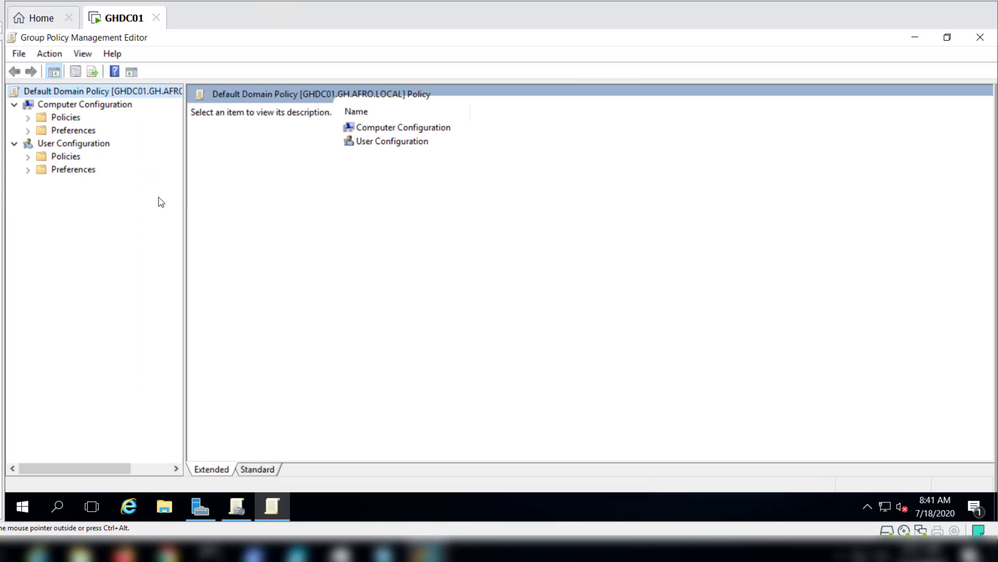
# Step: Expand the computer policies' Administrative Templates down to Network Connections > Windows Firewall and show the Domain Profile settings
pyautogui.click(29, 119)
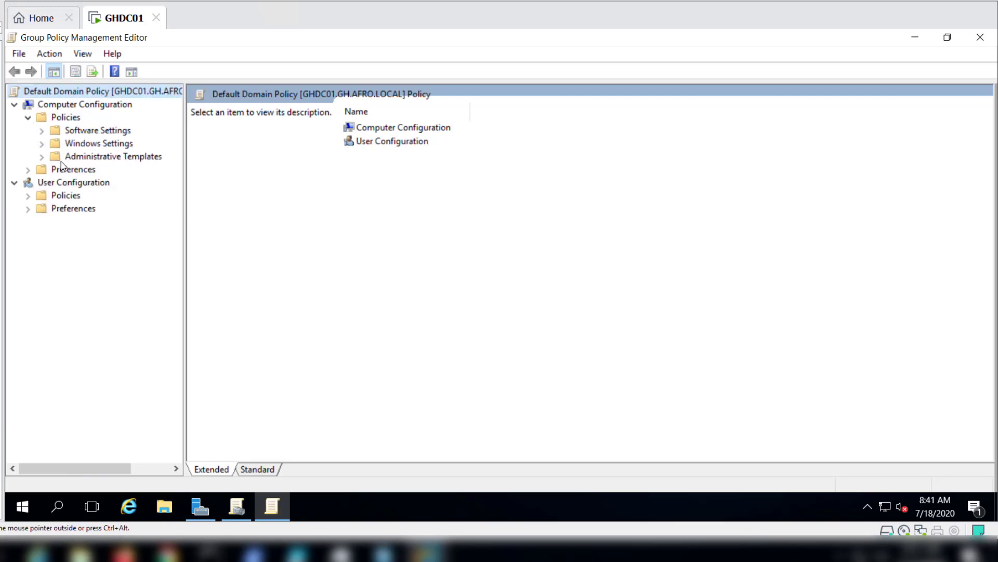
pyautogui.click(42, 157)
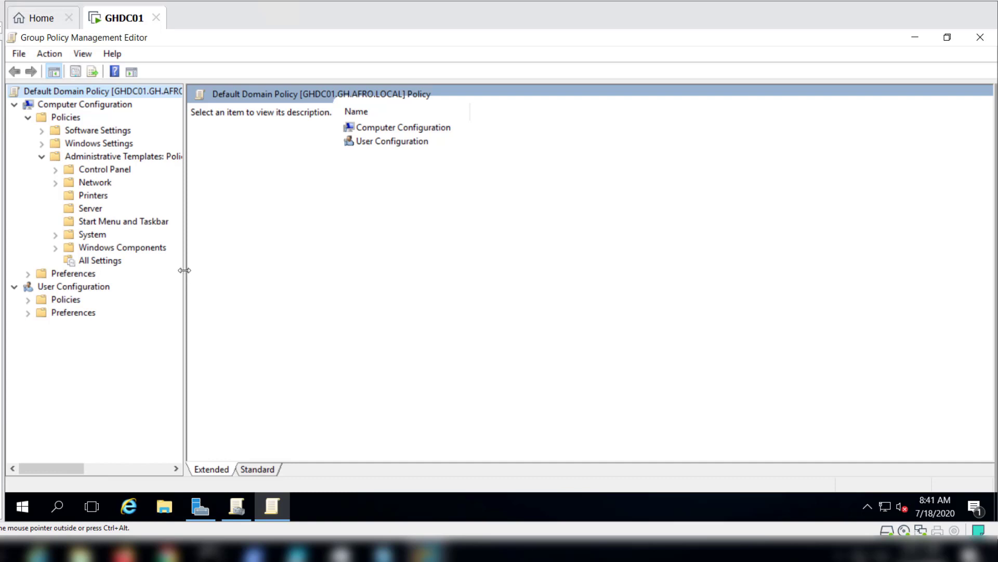
pyautogui.moveTo(185, 270); pyautogui.dragTo(307, 281)
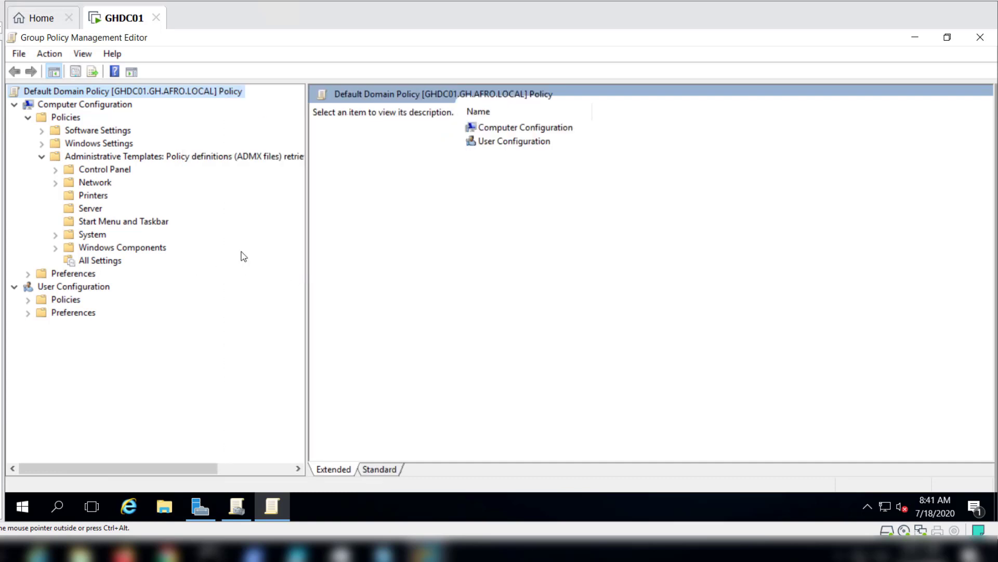
pyautogui.click(56, 182)
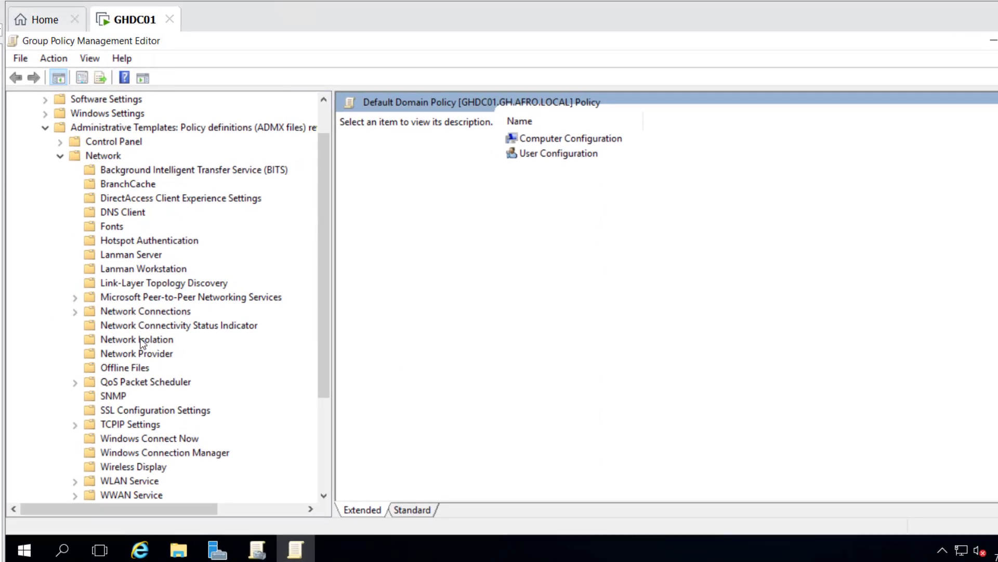
pyautogui.click(76, 311)
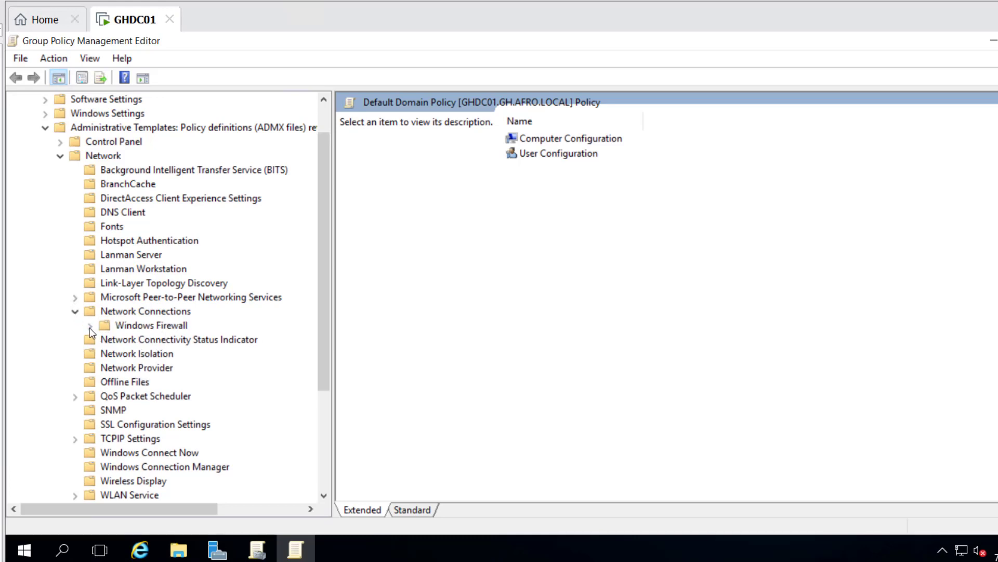
pyautogui.click(89, 325)
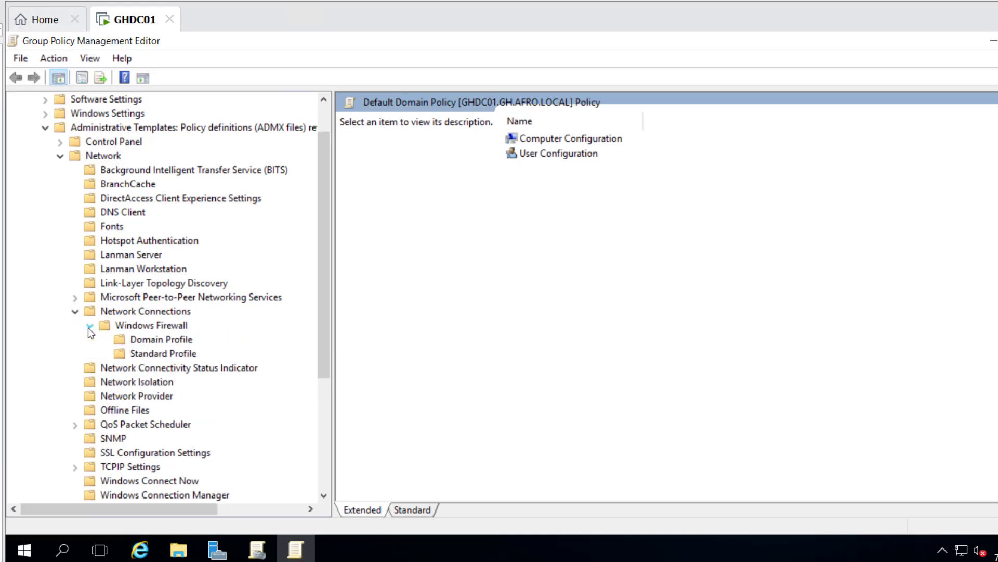
pyautogui.click(160, 341)
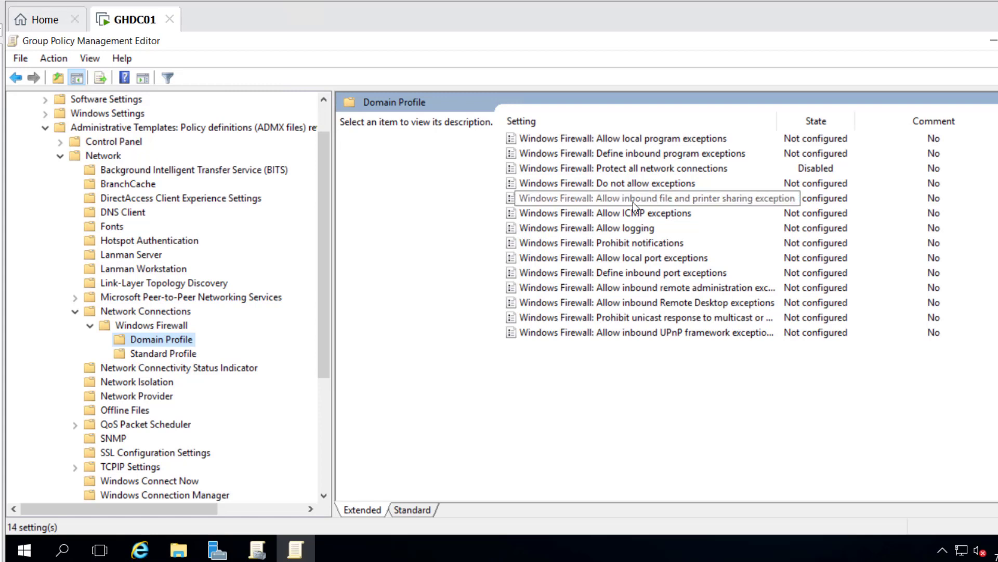
# Step: Review the "Windows Firewall: Protect all network connections" setting and accept it with the Disabled option
pyautogui.click(660, 169)
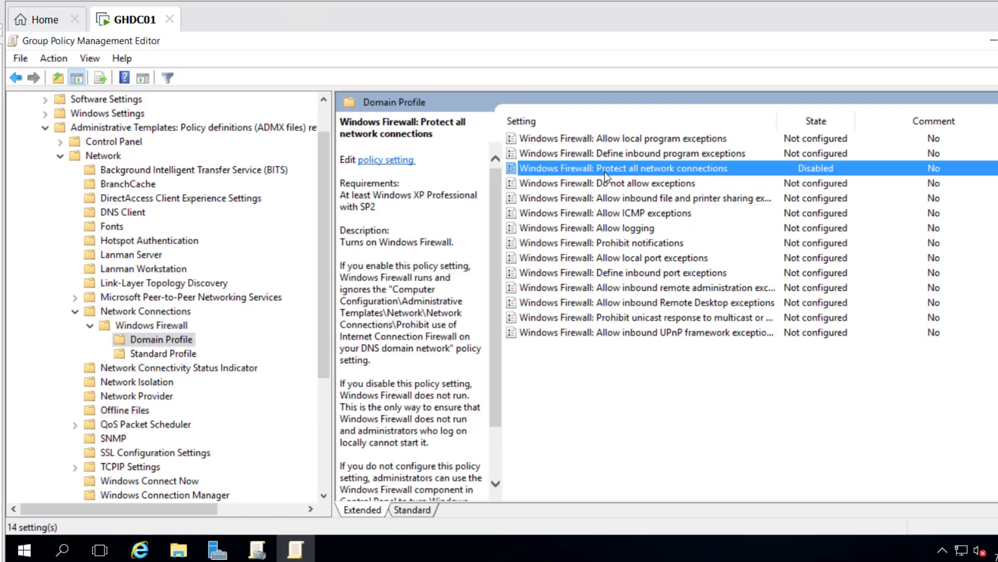
pyautogui.doubleClick(659, 169)
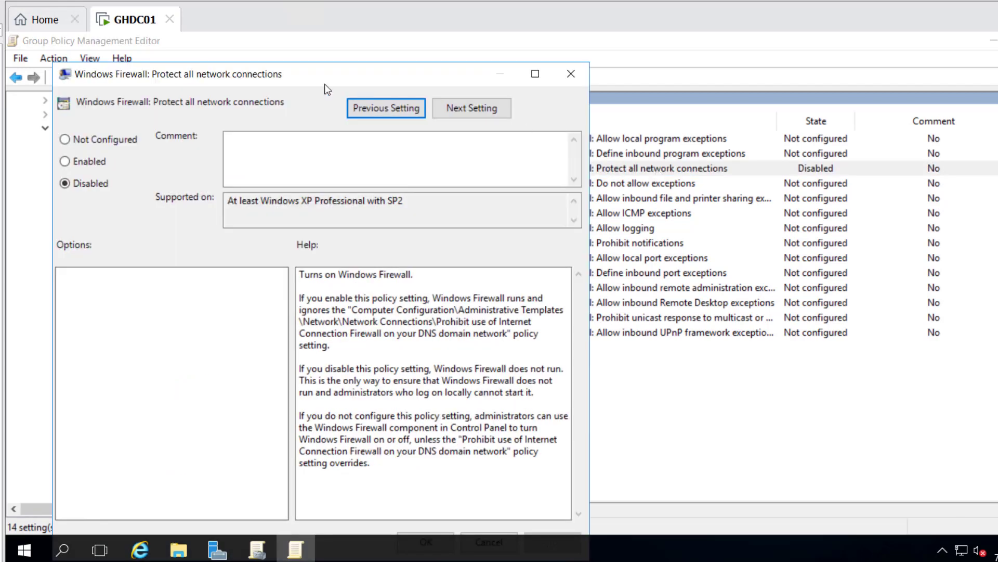
pyautogui.moveTo(320, 73); pyautogui.dragTo(590, 42)
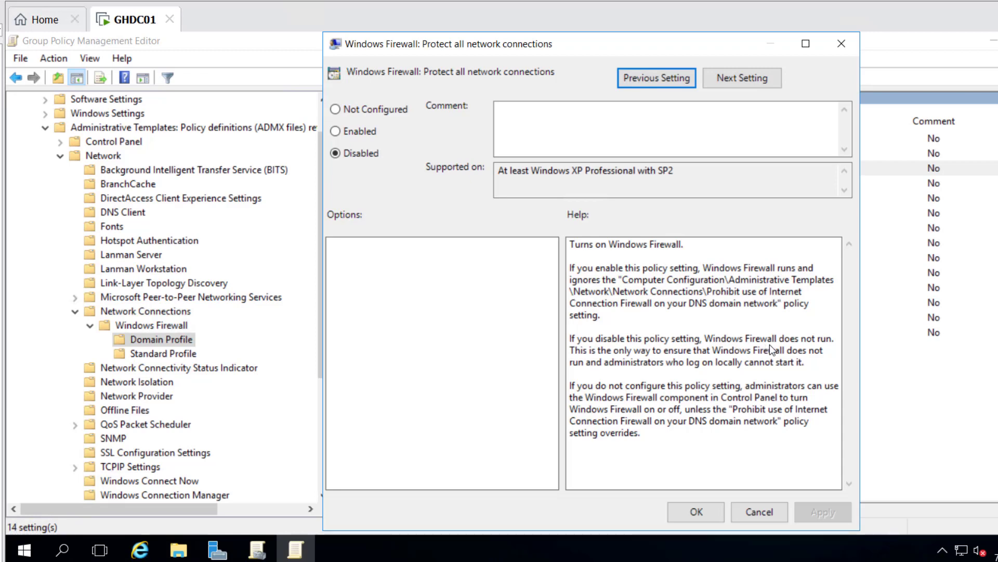
pyautogui.click(700, 512)
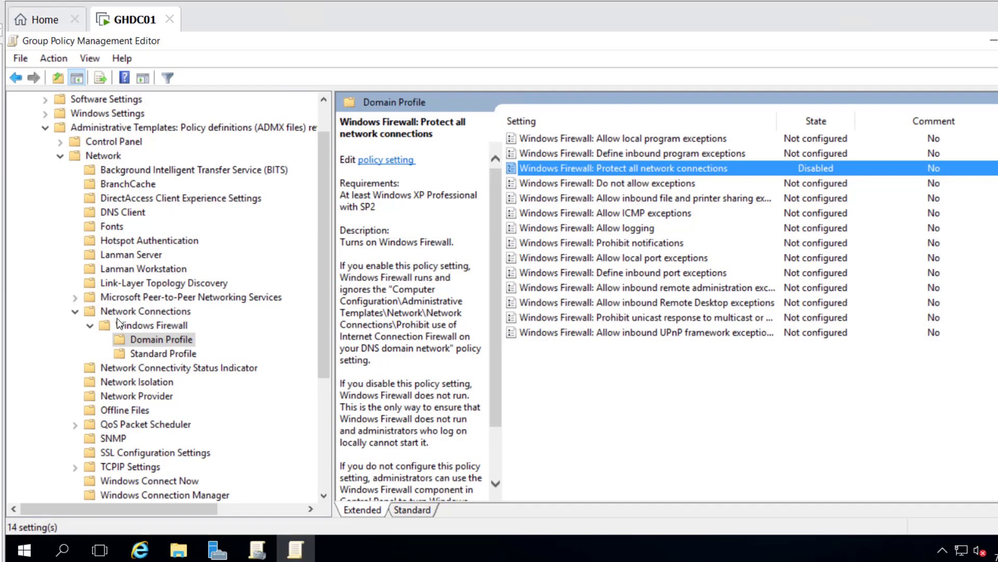
# Step: Collapse the Network branch and show the Windows Defender settings under Windows Components
pyautogui.click(89, 326)
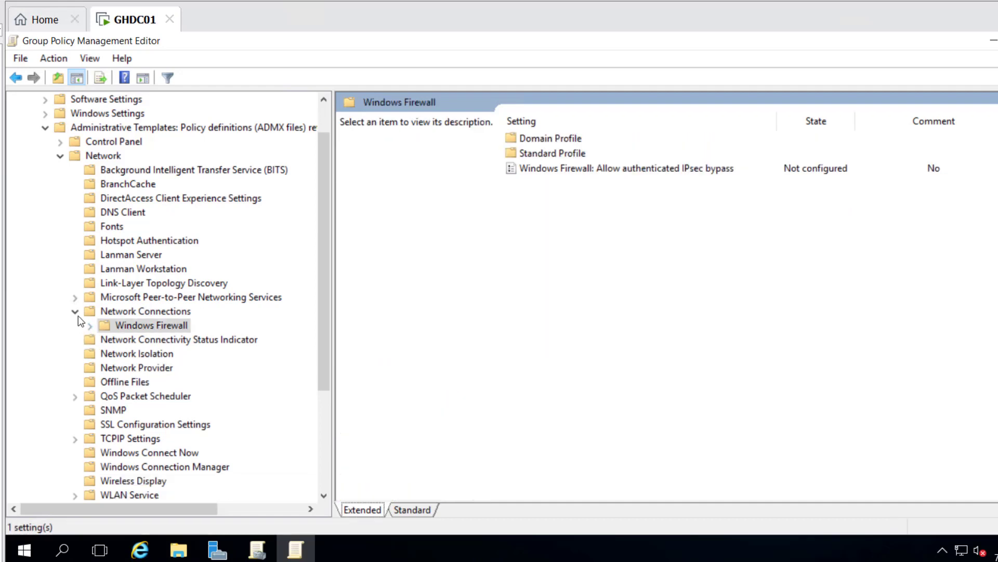
pyautogui.click(78, 316)
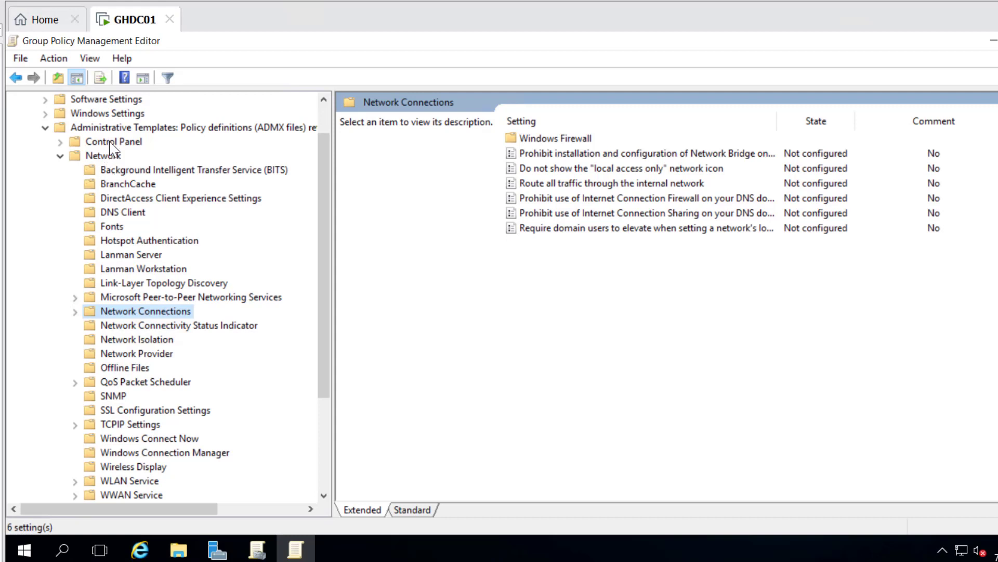
pyautogui.click(59, 155)
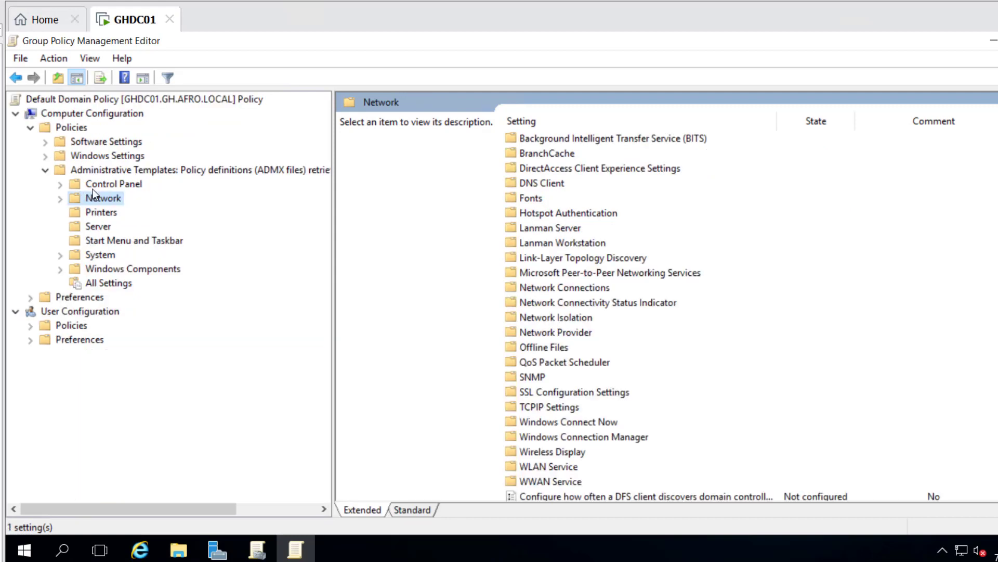
pyautogui.click(60, 269)
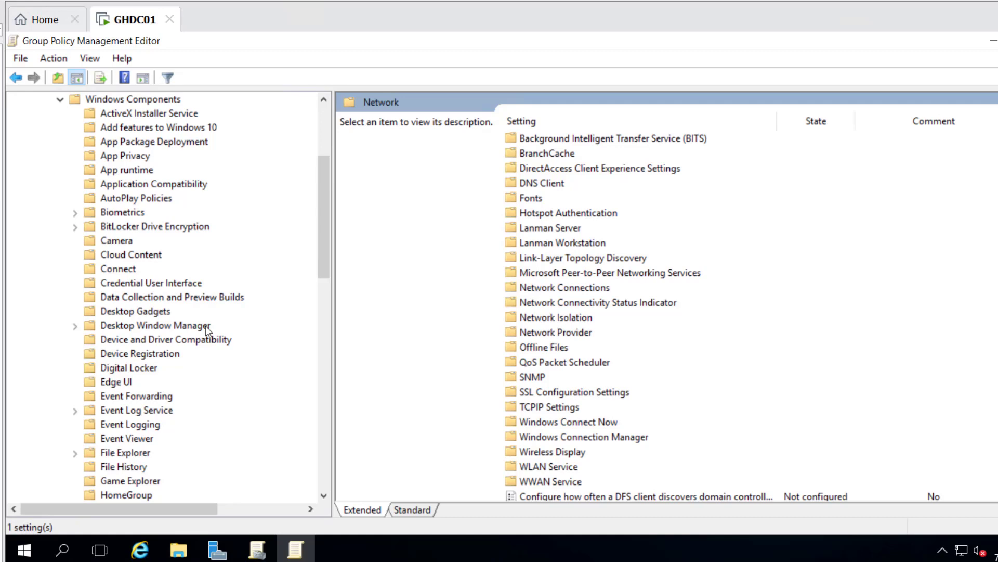
pyautogui.scroll(-14, 207, 328)
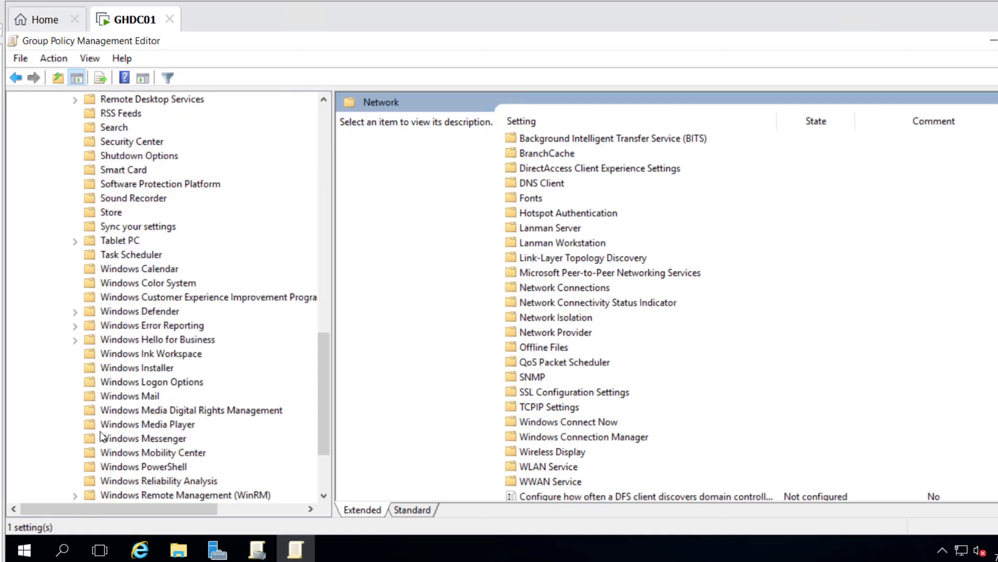
pyautogui.click(75, 312)
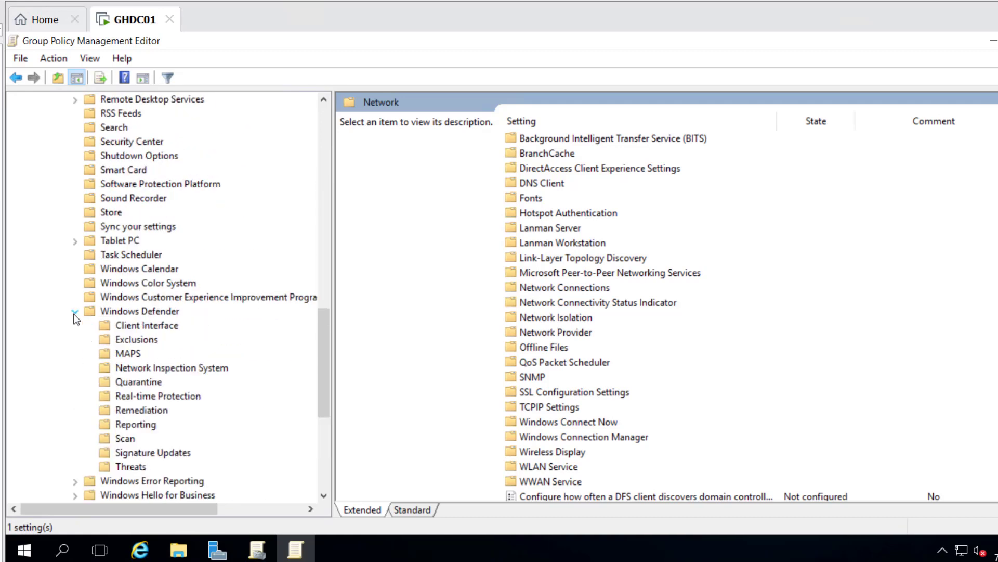
pyautogui.scroll(-2, 214, 314)
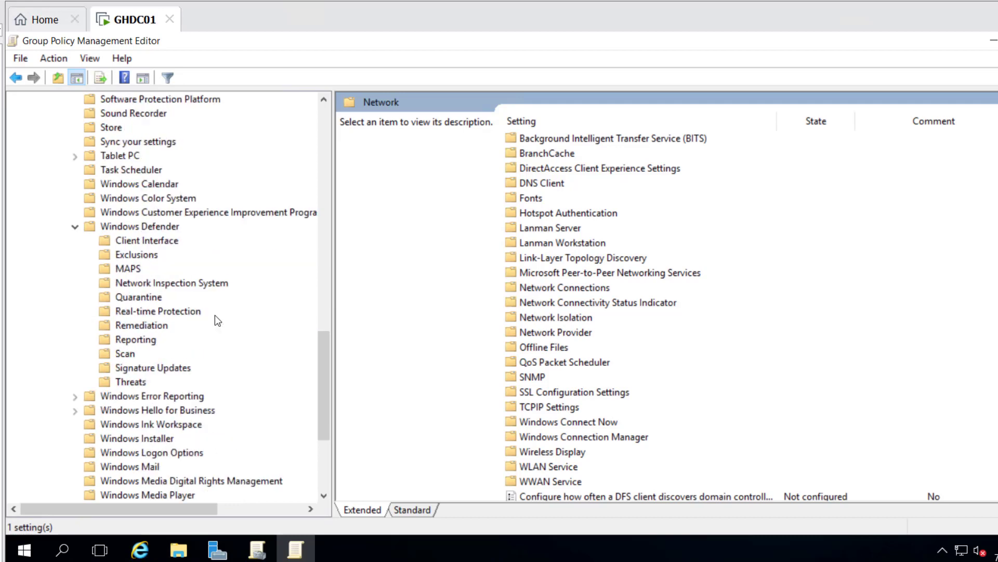
pyautogui.click(145, 227)
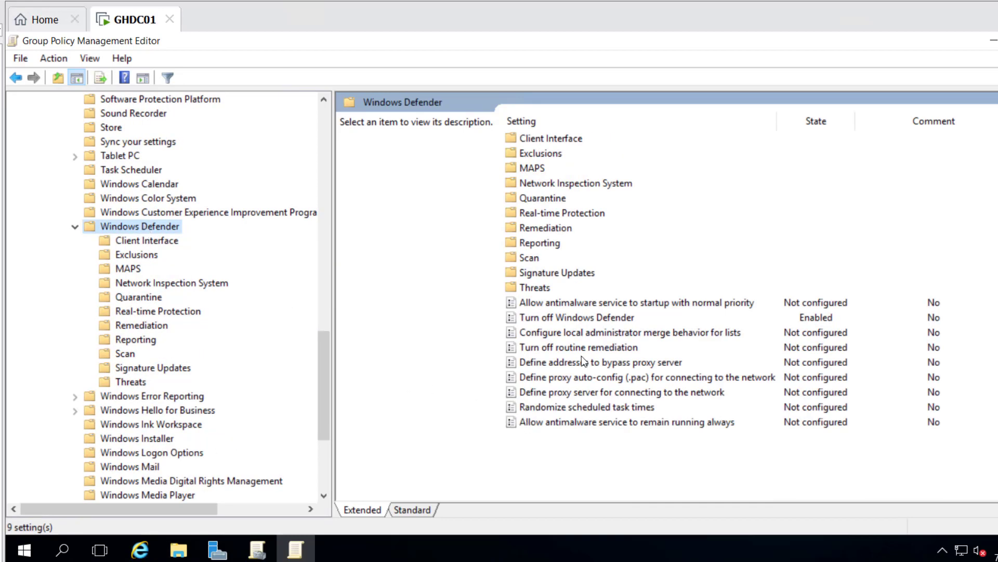
# Step: Review the "Turn off Windows Defender" setting and accept it with the Enabled option
pyautogui.click(551, 318)
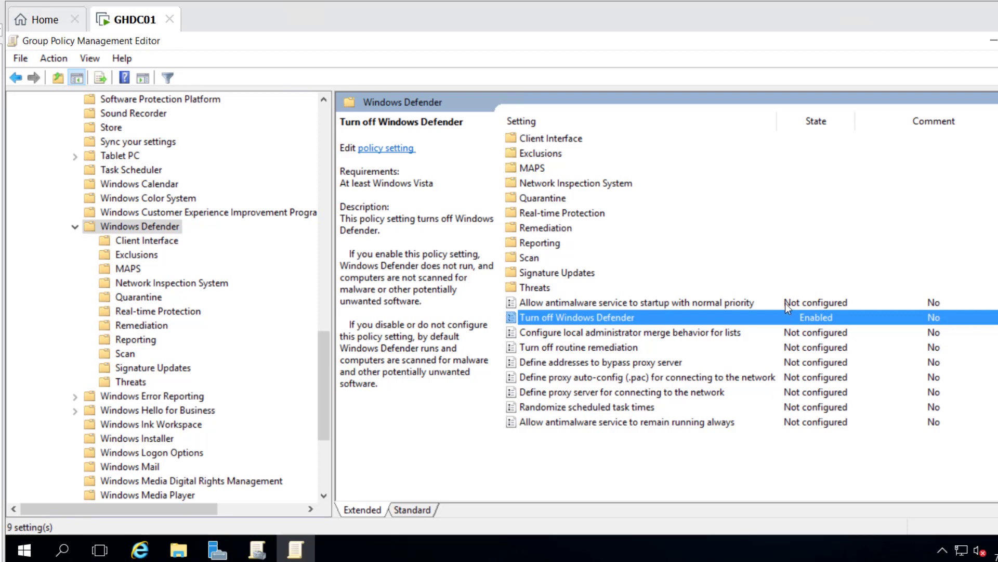
pyautogui.doubleClick(602, 321)
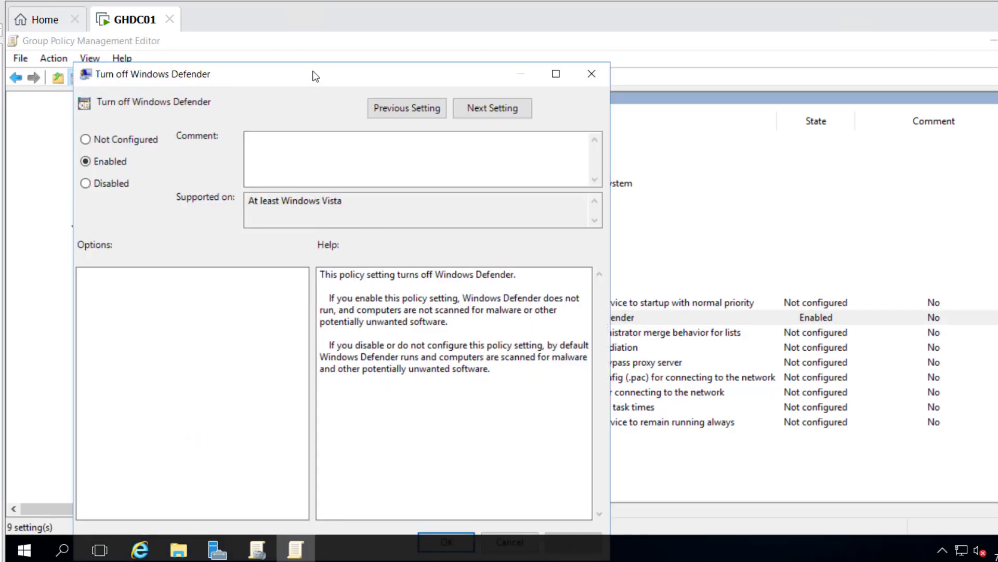
pyautogui.moveTo(315, 77); pyautogui.dragTo(527, 55)
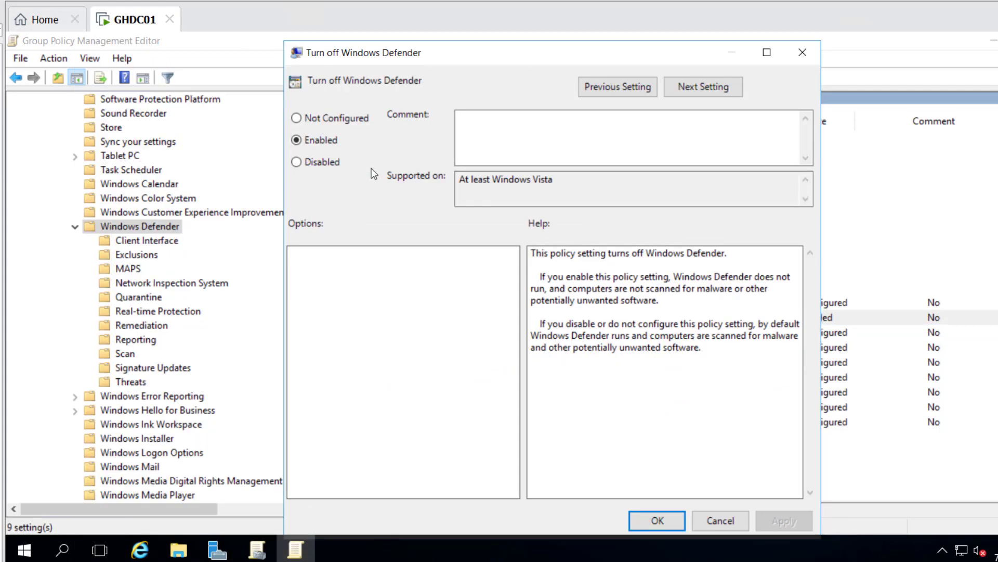
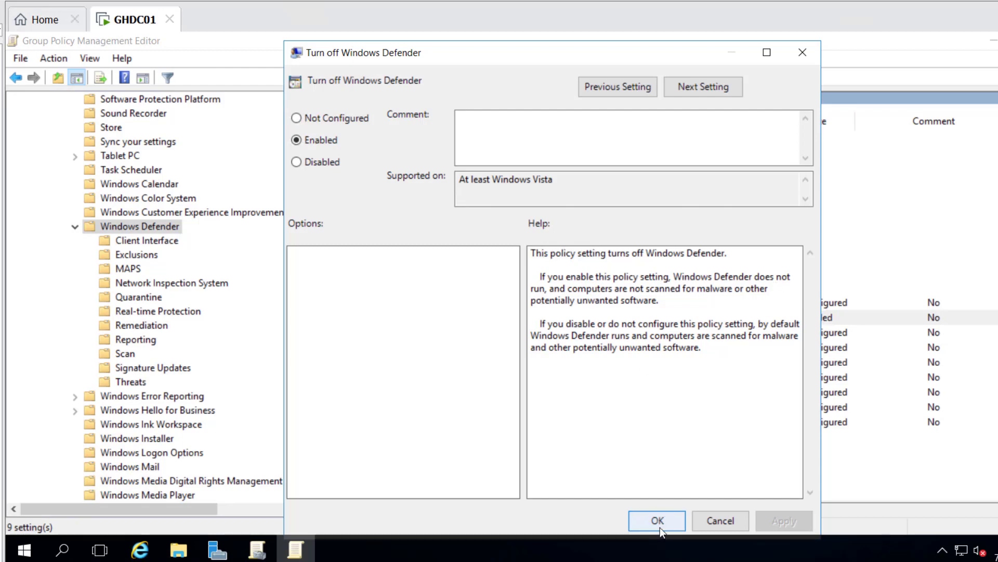
pyautogui.click(660, 527)
# Step: Collapse the computer policies tree and close the policy editor, Group Policy Management and Server Manager
pyautogui.scroll(2, 244, 376)
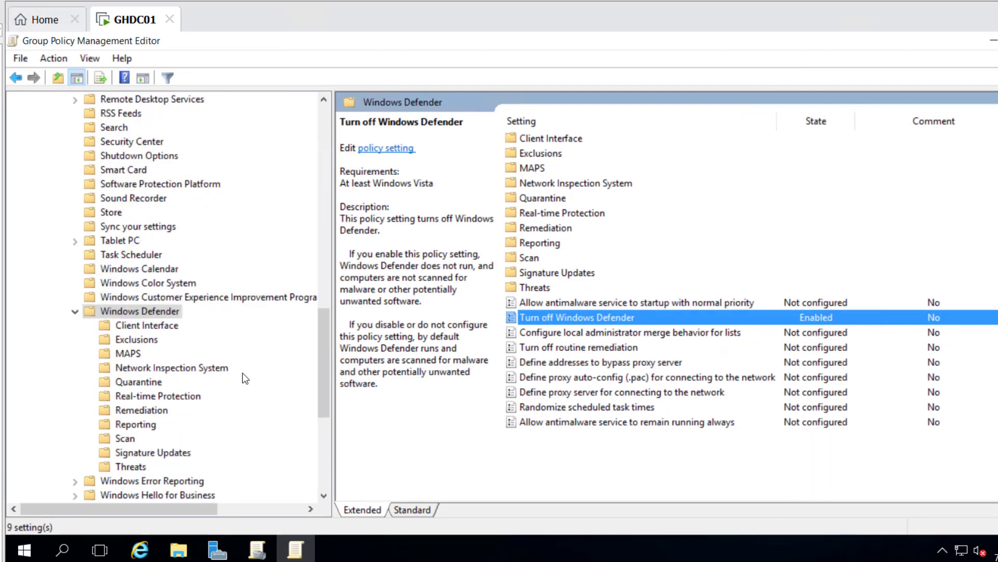
pyautogui.scroll(4, 243, 374)
pyautogui.scroll(14, 243, 372)
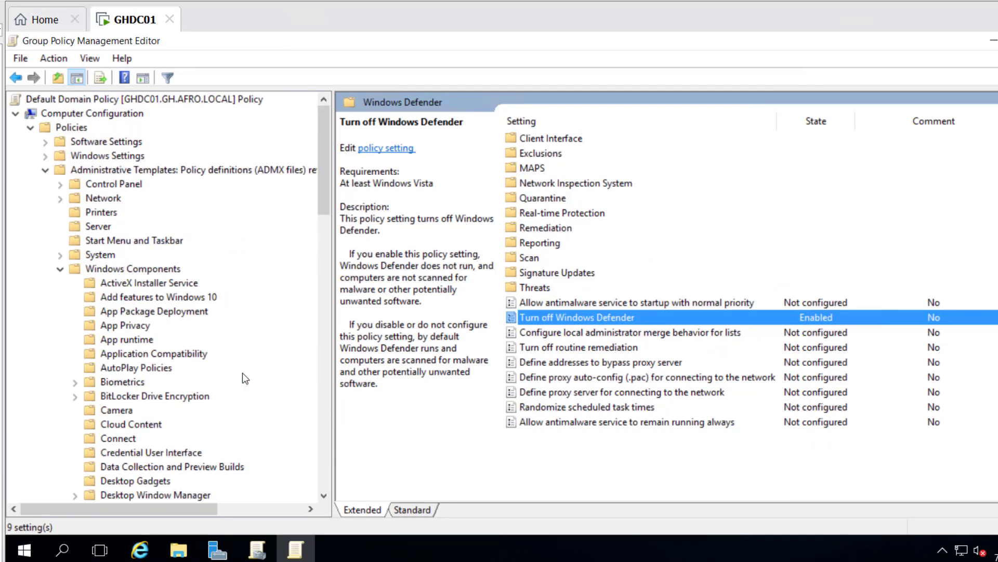
pyautogui.click(45, 171)
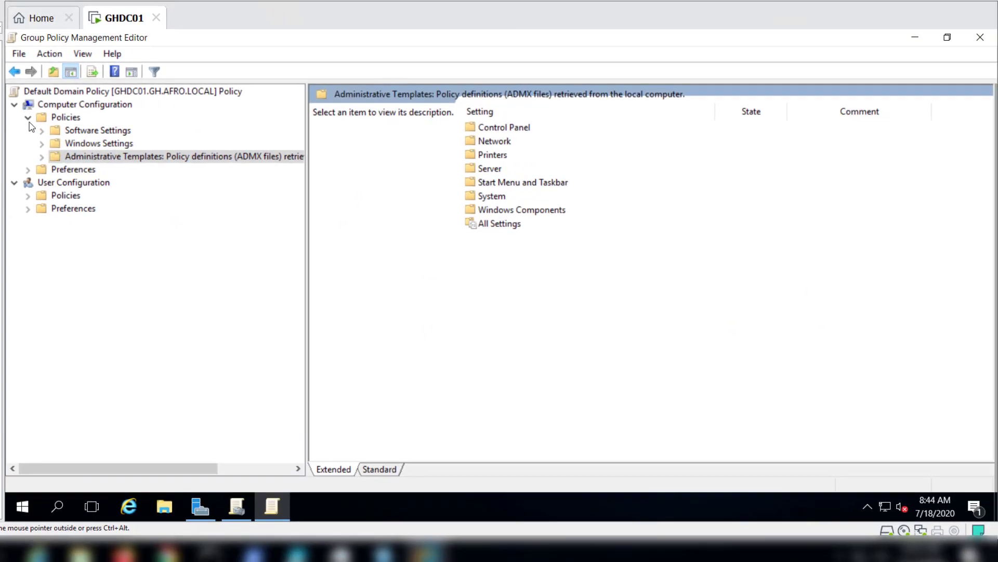
pyautogui.click(29, 118)
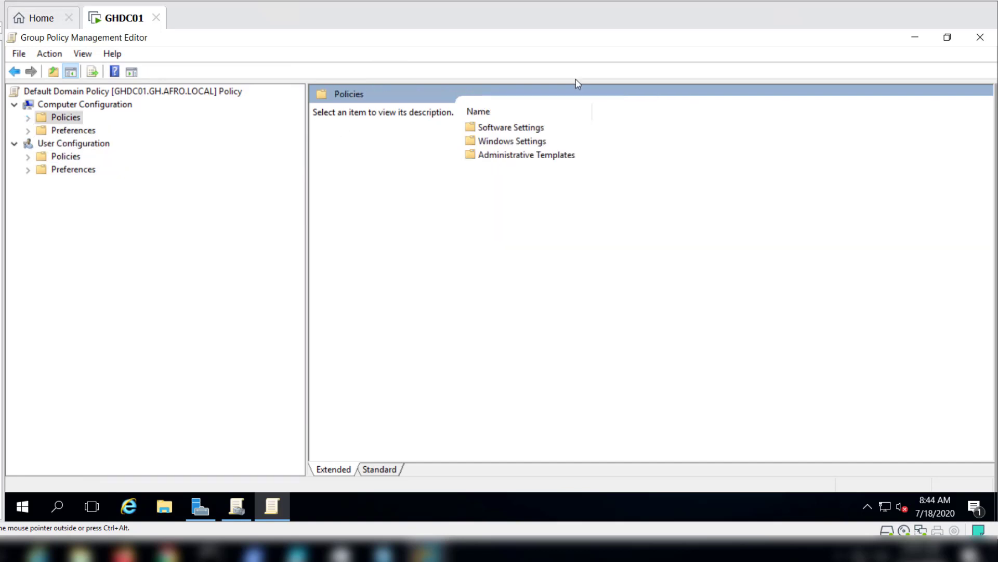
pyautogui.click(980, 39)
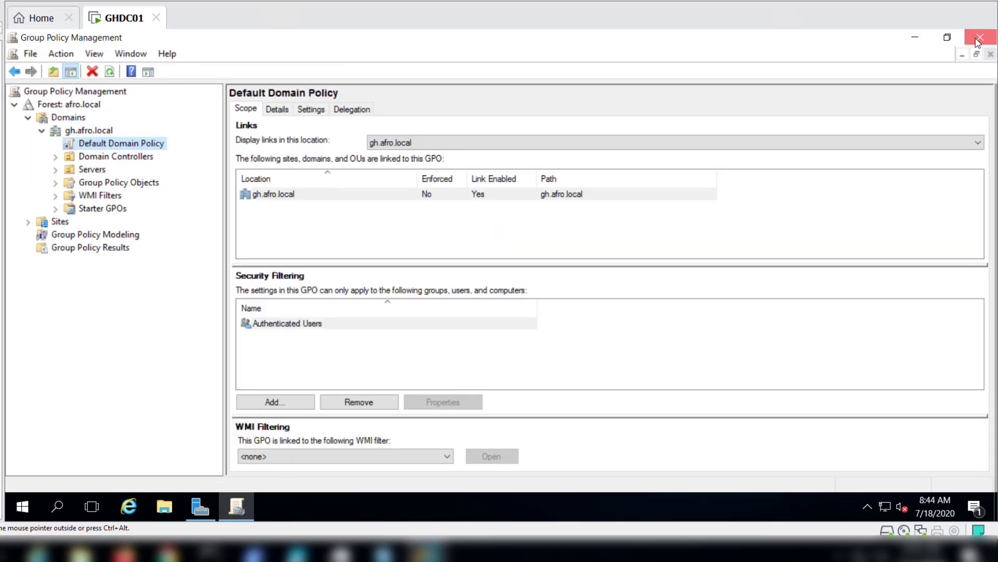
pyautogui.click(977, 41)
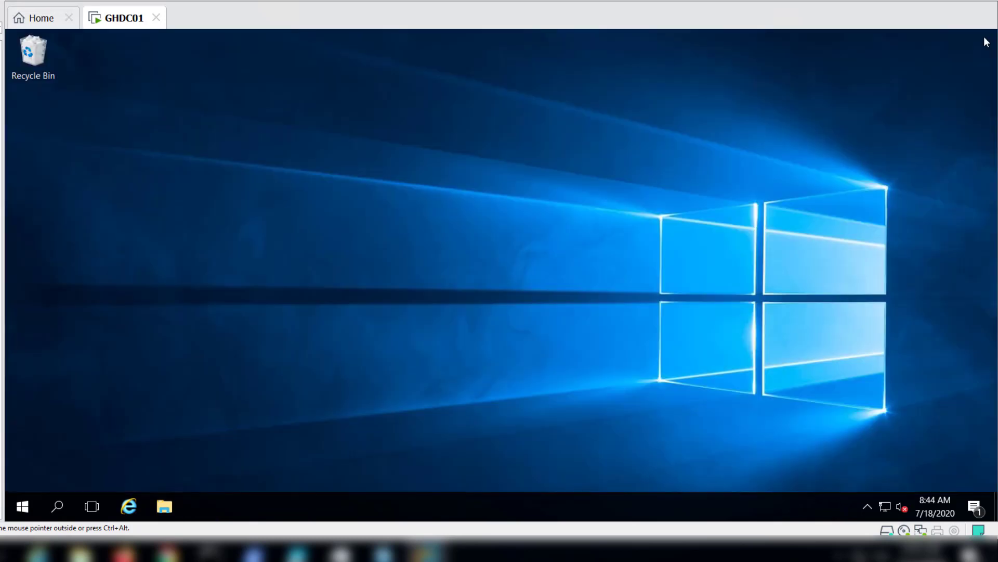
pyautogui.click(980, 38)
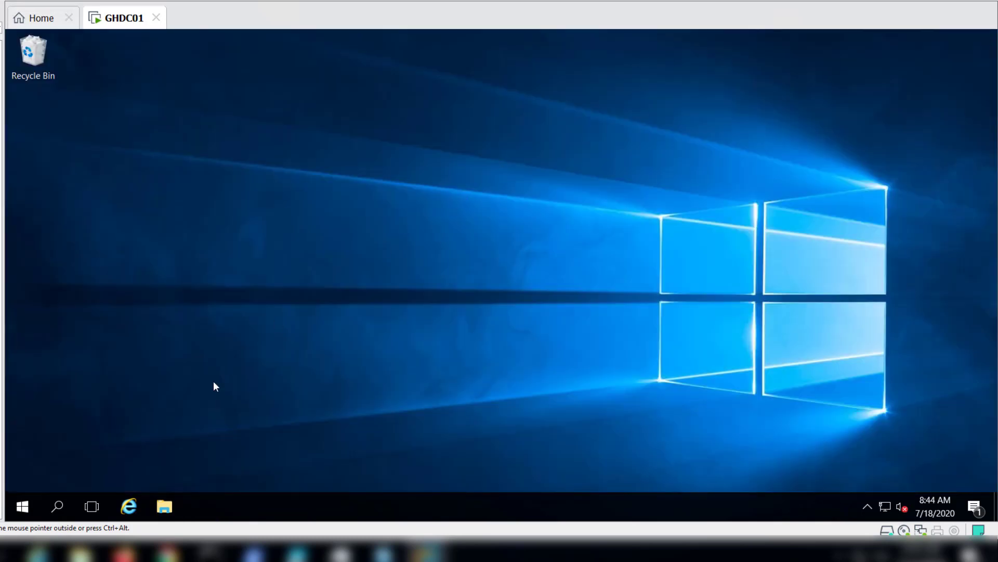
# Step: Open Command Prompt and run gpupdate to refresh the group policies
pyautogui.click(60, 505)
pyautogui.write('md')
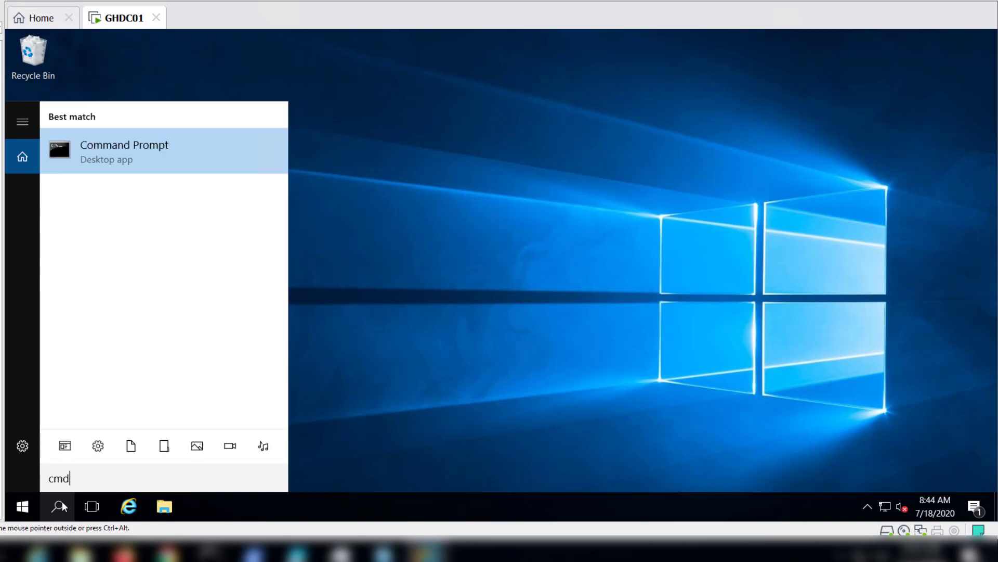
pyautogui.press('Return')
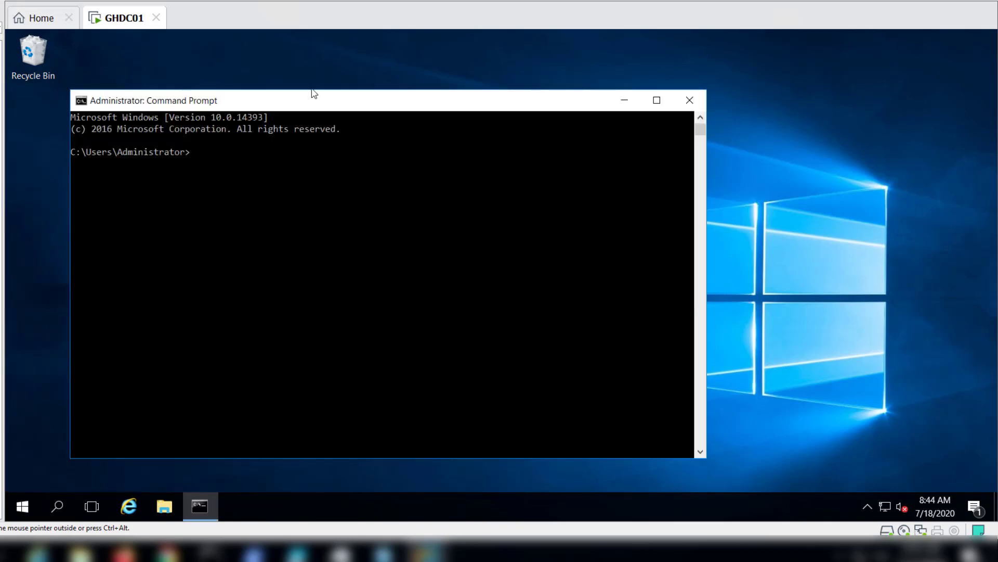
pyautogui.moveTo(308, 100); pyautogui.dragTo(468, 42)
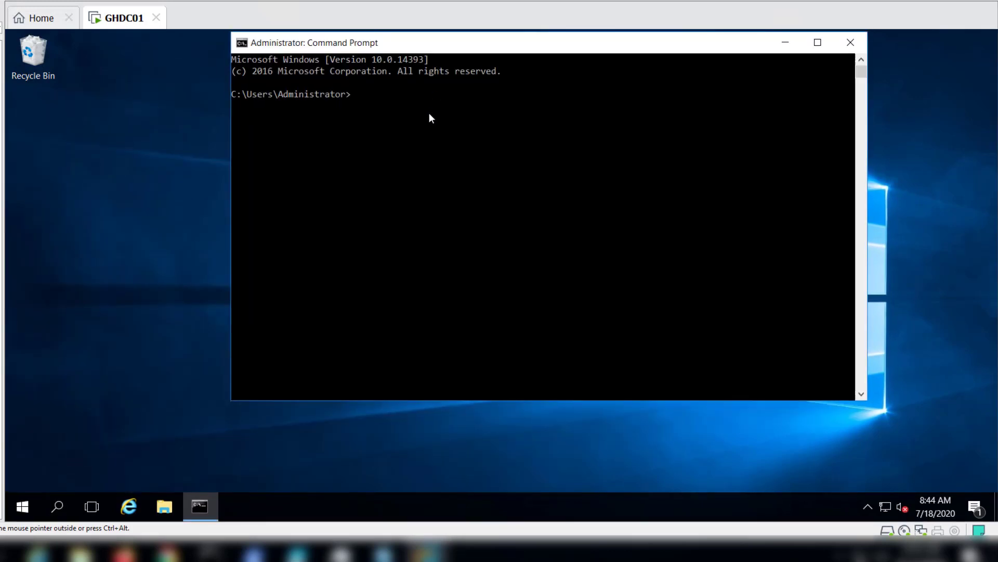
pyautogui.write('g')
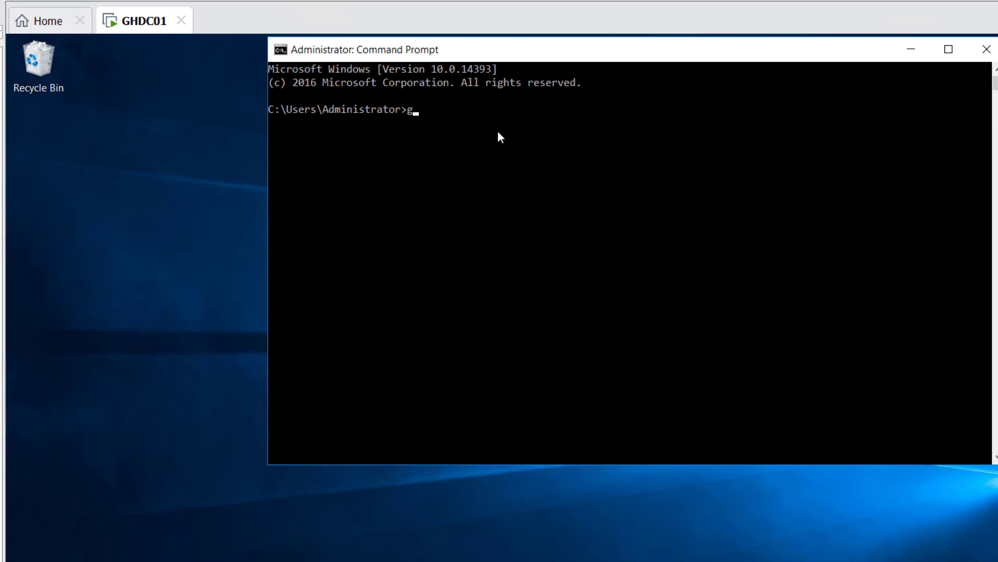
pyautogui.write('pupdate')
pyautogui.press('Return')
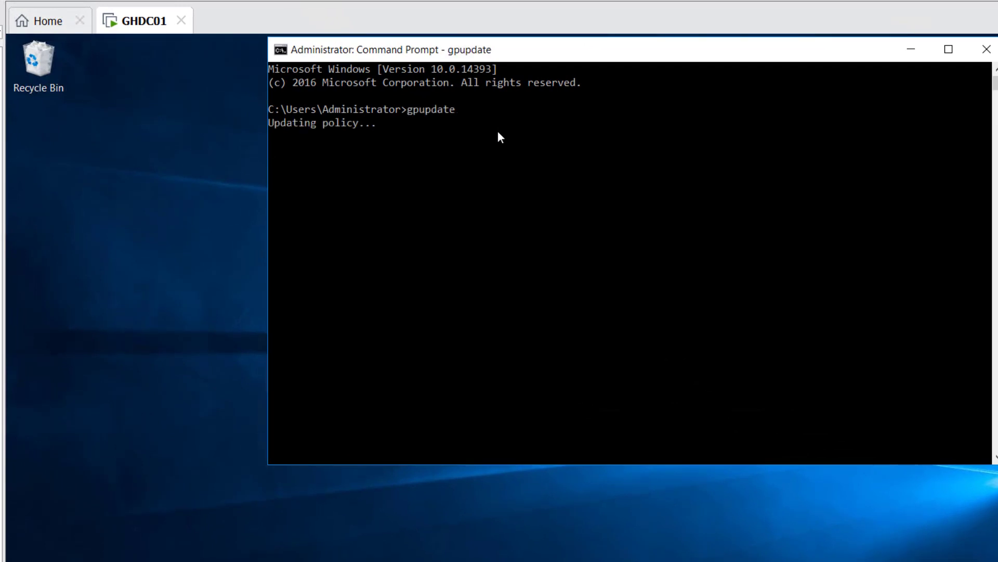